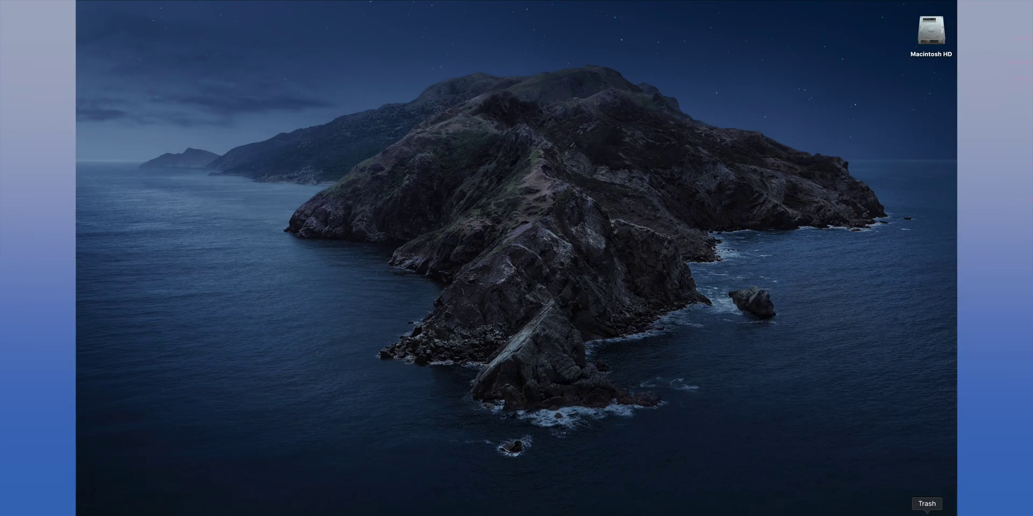
Remove the fill from the guitar-and-paintbrush artwork in Inkscape, save it, and close Inkscape
{"action": "left_click", "coordinate": [908, 514]}
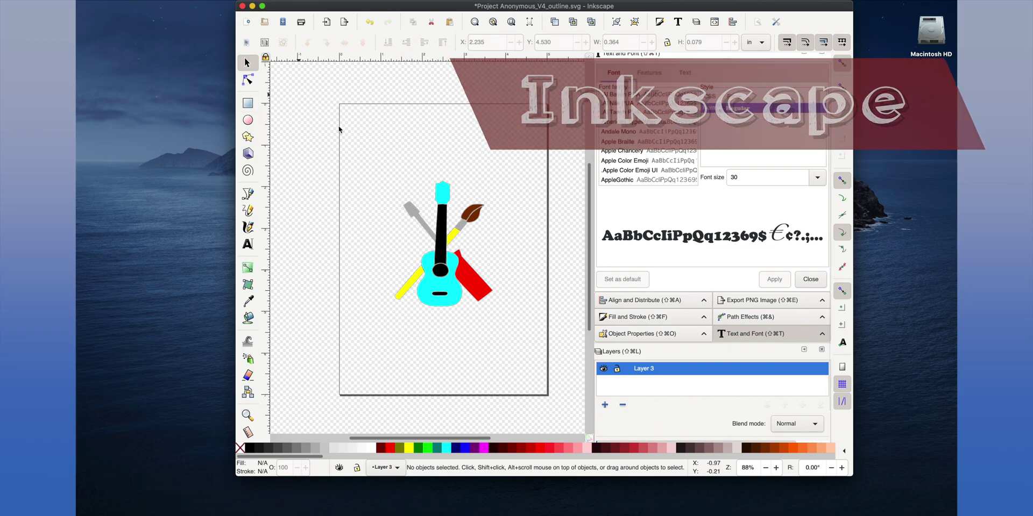
{"action": "left_click_drag", "start_coordinate": [370, 156], "coordinate": [504, 334]}
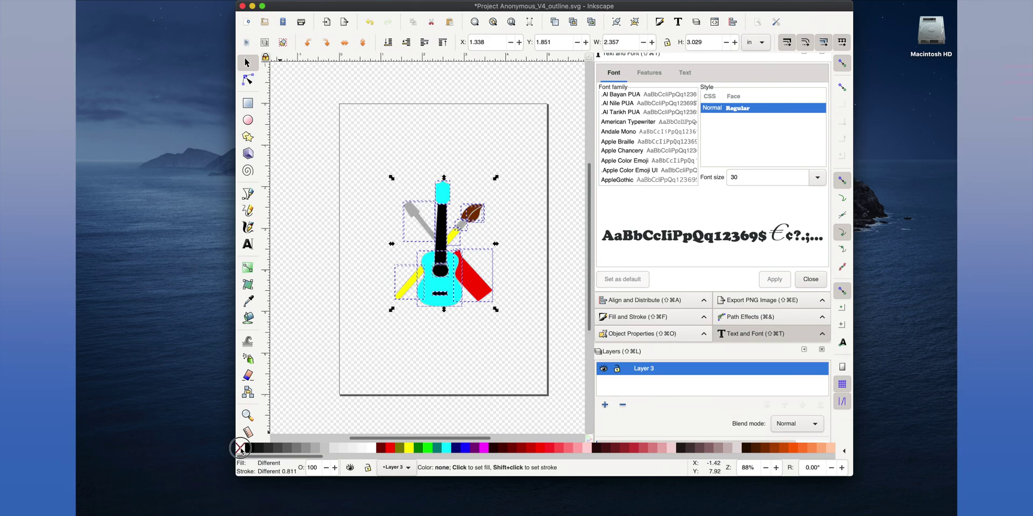
{"action": "left_click", "coordinate": [241, 449]}
{"action": "left_click", "coordinate": [422, 295]}
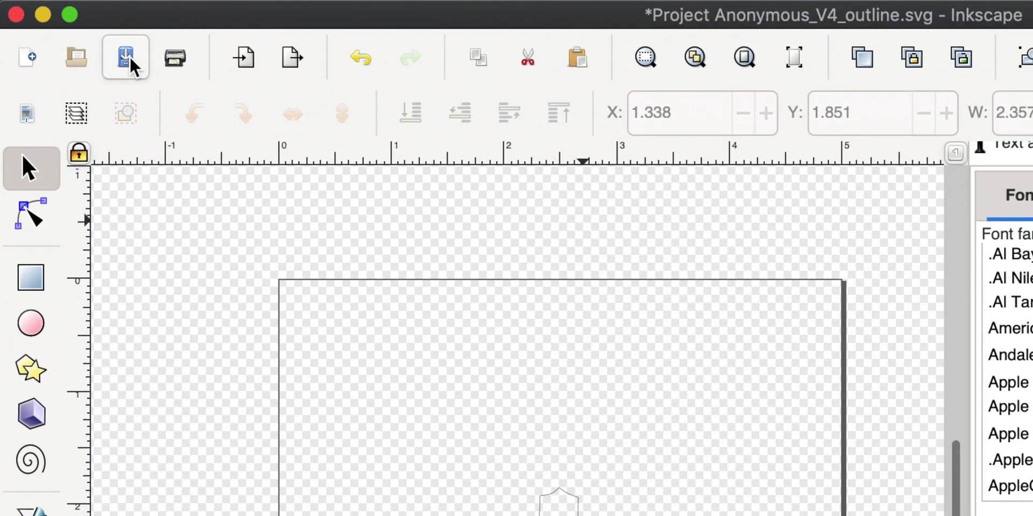
{"action": "left_click", "coordinate": [284, 23]}
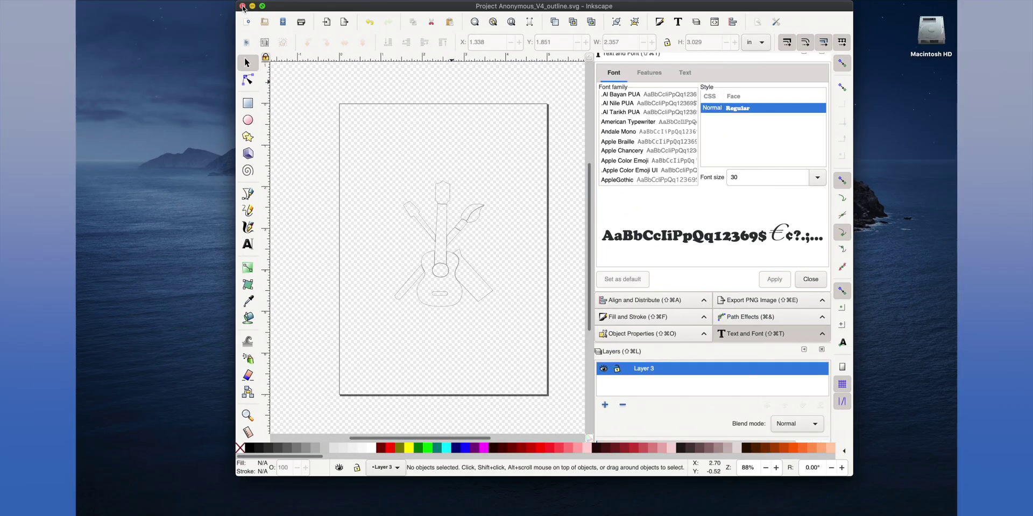
{"action": "left_click", "coordinate": [16, 14]}
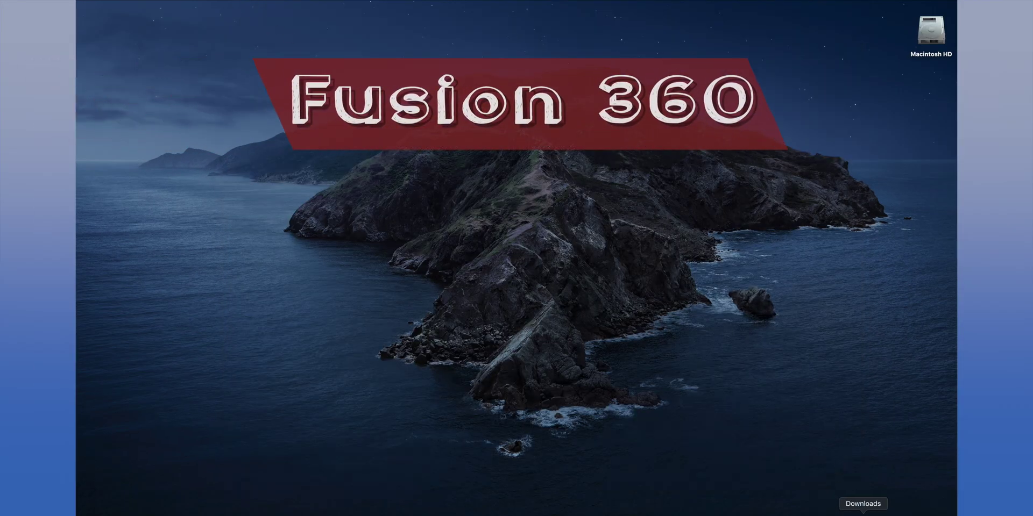
Launch Fusion 360 and start a new sketch on the XY top plane
{"action": "left_click", "coordinate": [900, 514]}
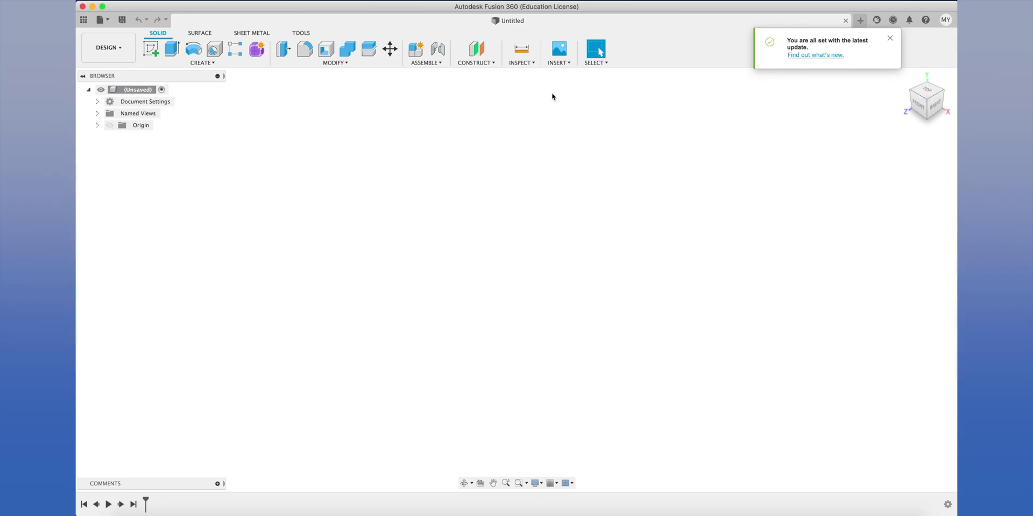
{"action": "left_click", "coordinate": [336, 62]}
{"action": "left_click", "coordinate": [150, 49]}
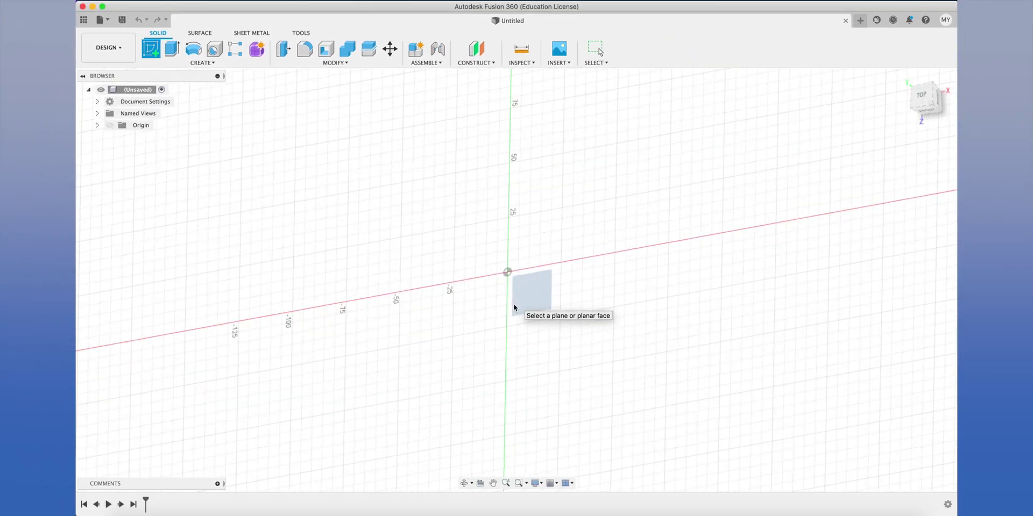
{"action": "left_click", "coordinate": [514, 308]}
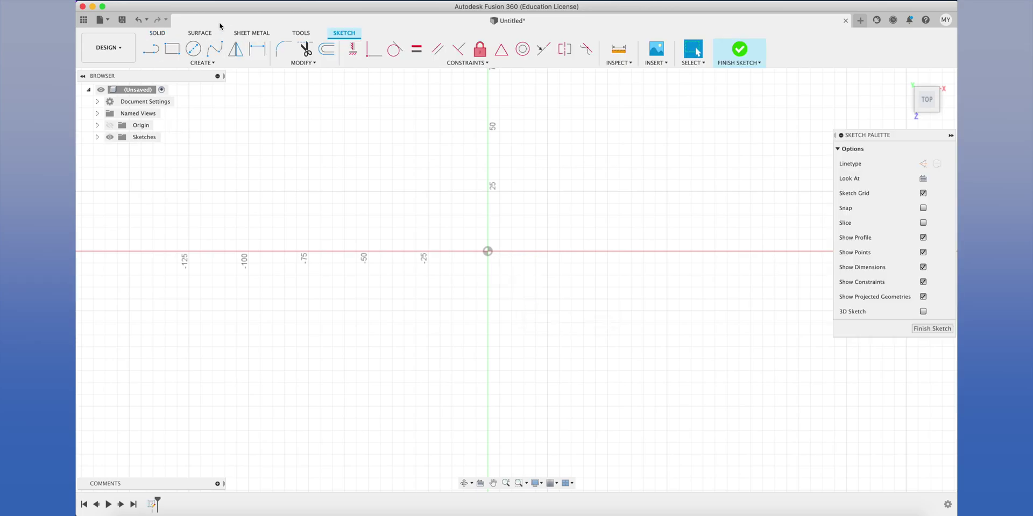
Draw 50 mm and 42 mm diameter Center Diameter circles, both centred on the origin
{"action": "left_click", "coordinate": [199, 49]}
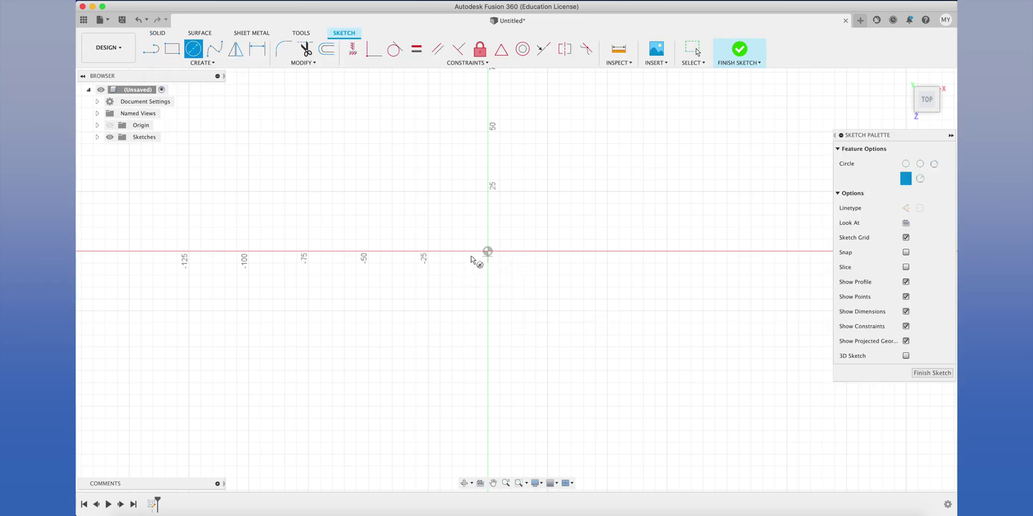
{"action": "left_click", "coordinate": [487, 251]}
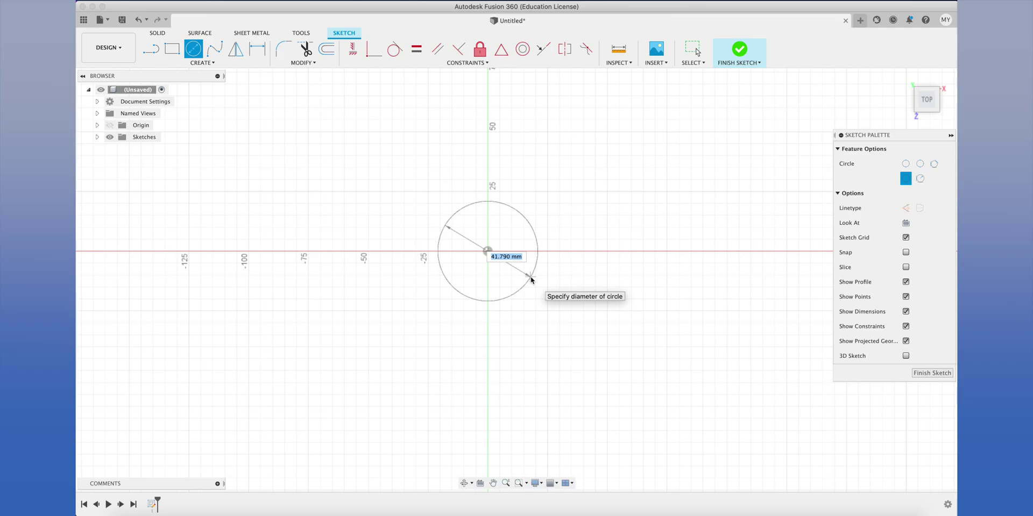
{"action": "type", "text": "50"}
{"action": "key", "text": "Return"}
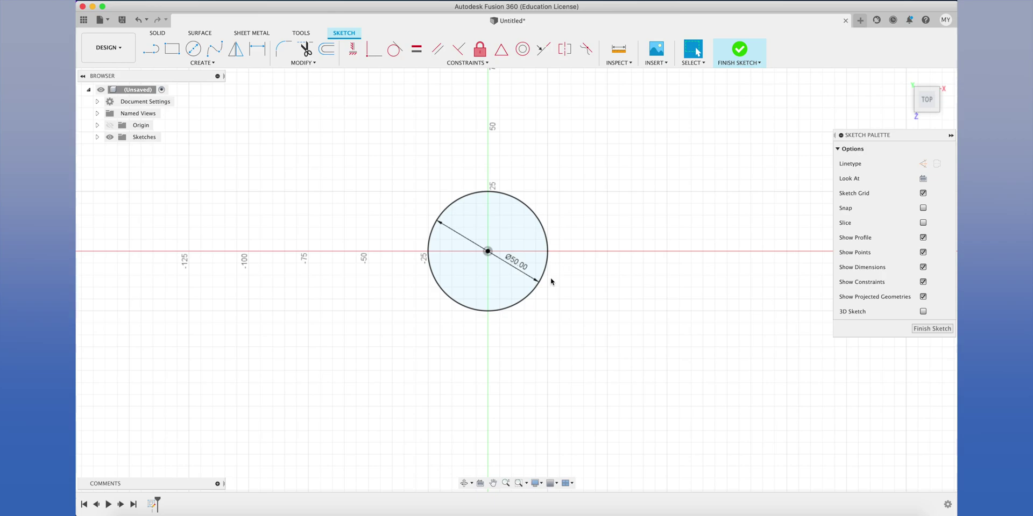
{"action": "left_click", "coordinate": [194, 49]}
{"action": "left_click", "coordinate": [487, 251]}
{"action": "type", "text": "42"}
{"action": "key", "text": "Return"}
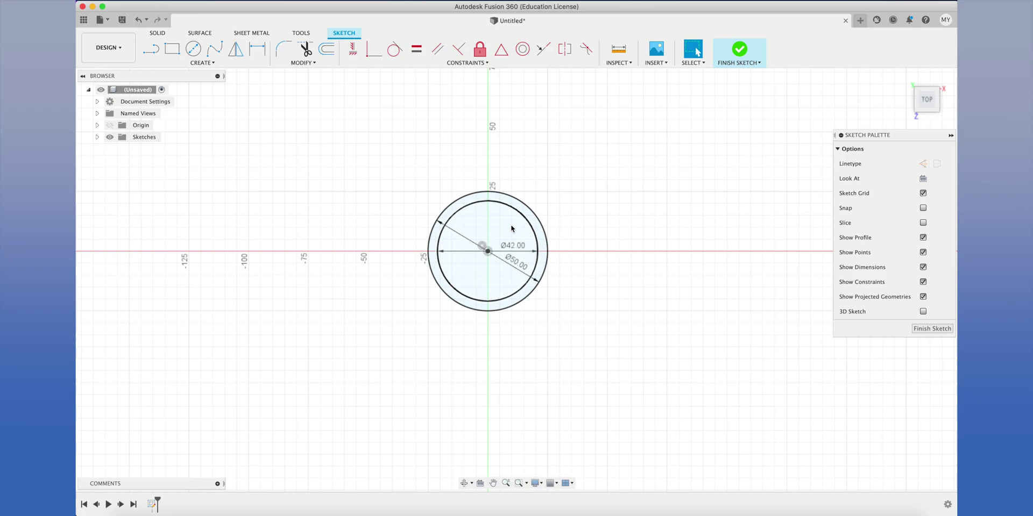
{"action": "left_click", "coordinate": [505, 211]}
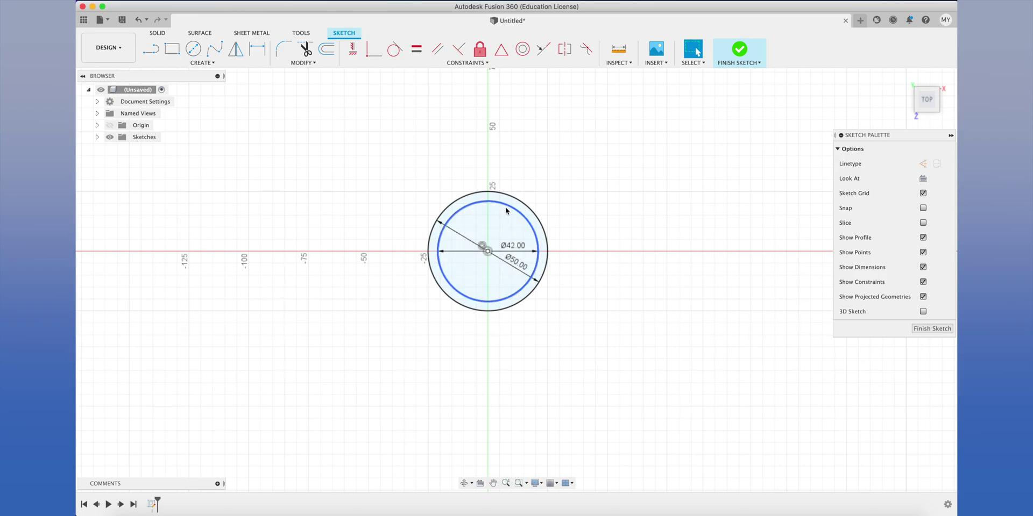
{"action": "key", "text": "Escape"}
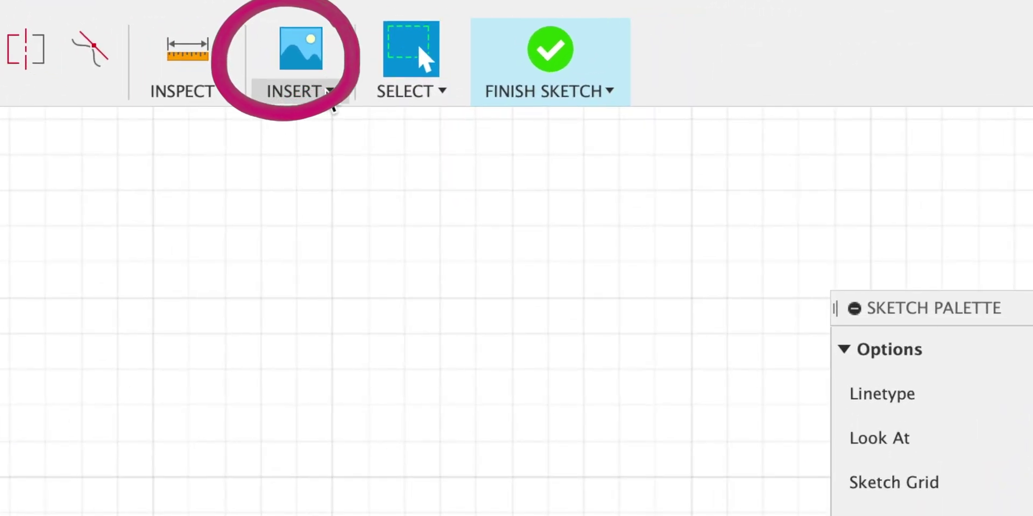
Insert the outline guitar-and-paintbrush SVG from Downloads and centre it inside the 42 mm circle
{"action": "left_click", "coordinate": [327, 93]}
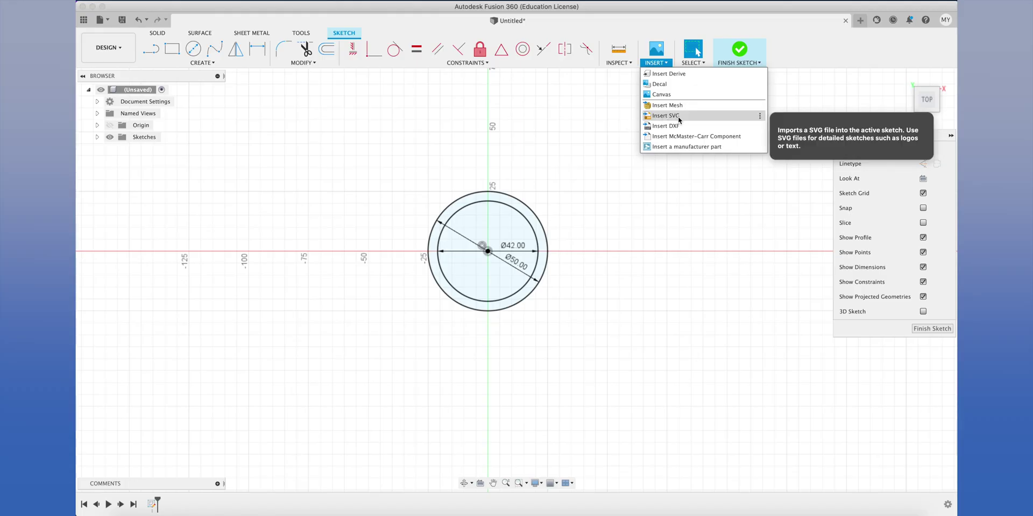
{"action": "left_click", "coordinate": [332, 250]}
{"action": "left_click", "coordinate": [421, 357]}
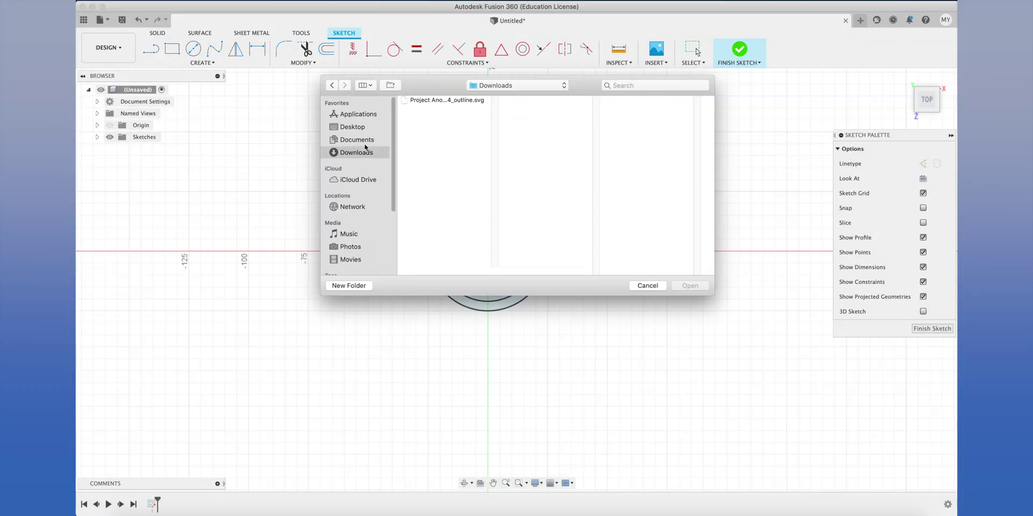
{"action": "left_click", "coordinate": [435, 102]}
{"action": "left_click", "coordinate": [680, 286]}
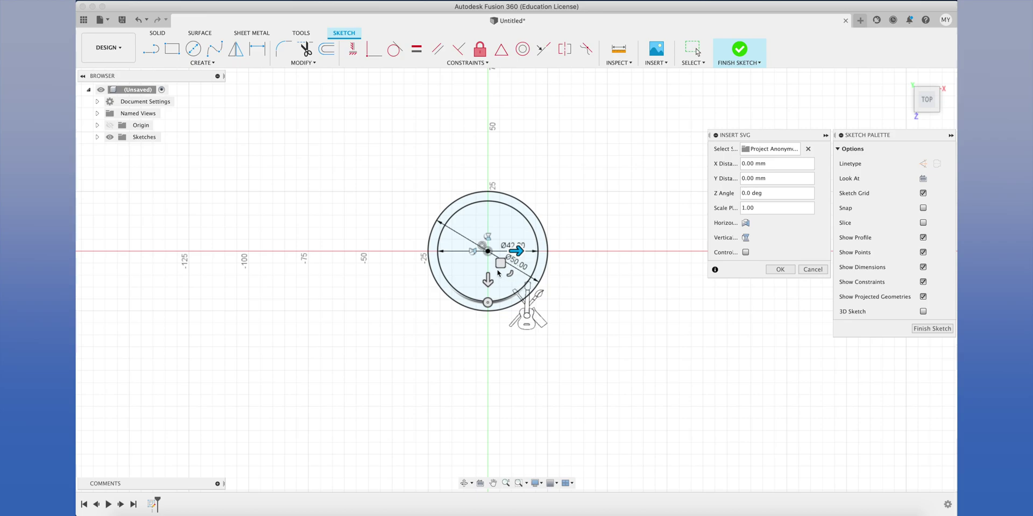
{"action": "left_click_drag", "start_coordinate": [501, 266], "coordinate": [500, 246]}
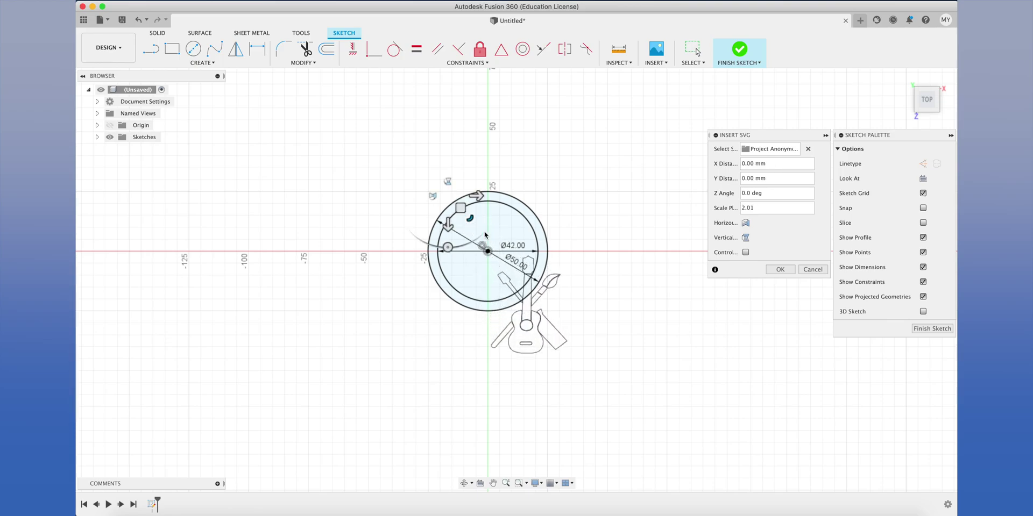
{"action": "left_click_drag", "start_coordinate": [462, 210], "coordinate": [434, 170]}
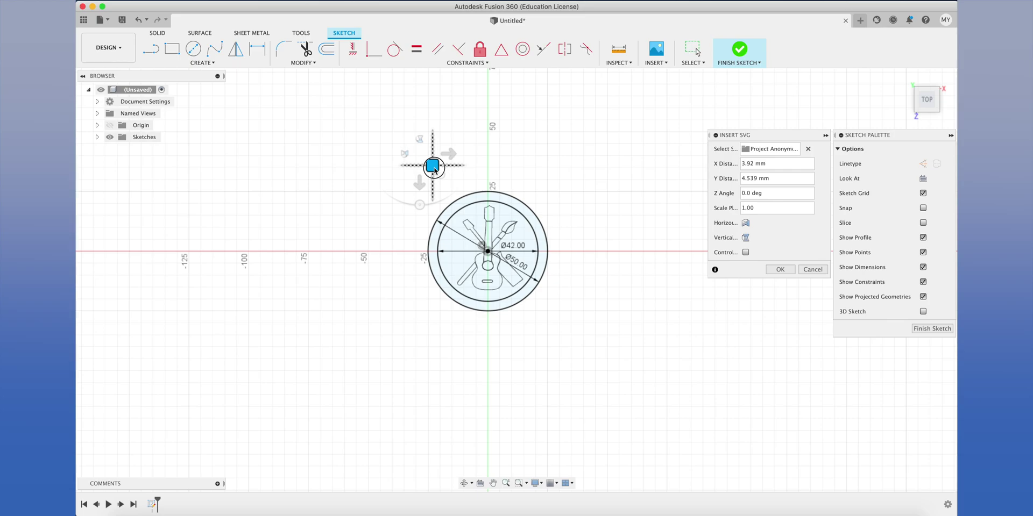
{"action": "key", "text": "Return"}
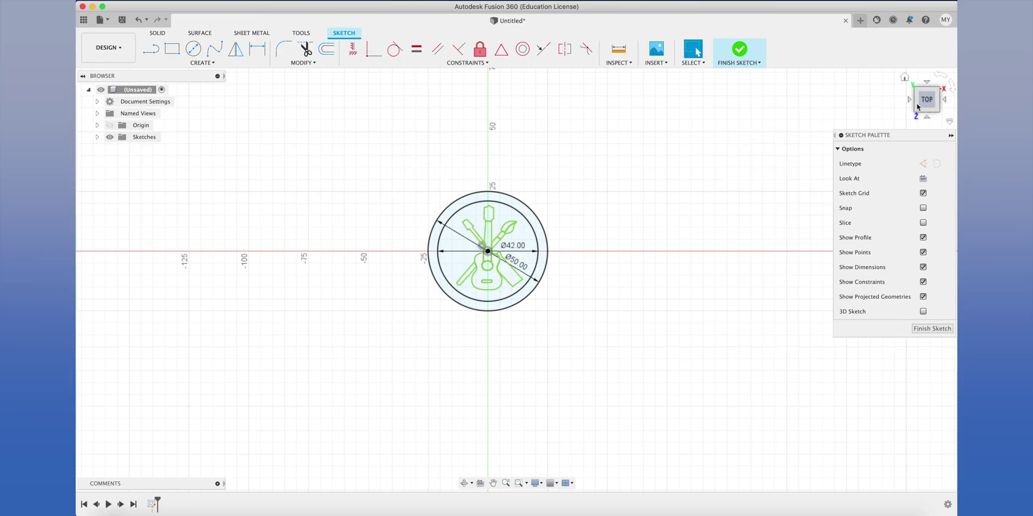
Select all sketch profiles and extrude them 3 mm downward as a new body
{"action": "mouse_move", "coordinate": [926, 100]}
{"action": "left_mouse_down"}
{"action": "mouse_move", "coordinate": [887, 98]}
{"action": "mouse_move", "coordinate": [823, 38]}
{"action": "mouse_move", "coordinate": [762, 1]}
{"action": "mouse_move", "coordinate": [763, 32]}
{"action": "mouse_move", "coordinate": [750, 44]}
{"action": "mouse_move", "coordinate": [717, 46]}
{"action": "mouse_move", "coordinate": [702, 18]}
{"action": "mouse_move", "coordinate": [928, 97]}
{"action": "mouse_move", "coordinate": [904, 77]}
{"action": "left_mouse_up"}
{"action": "left_click", "coordinate": [931, 113]}
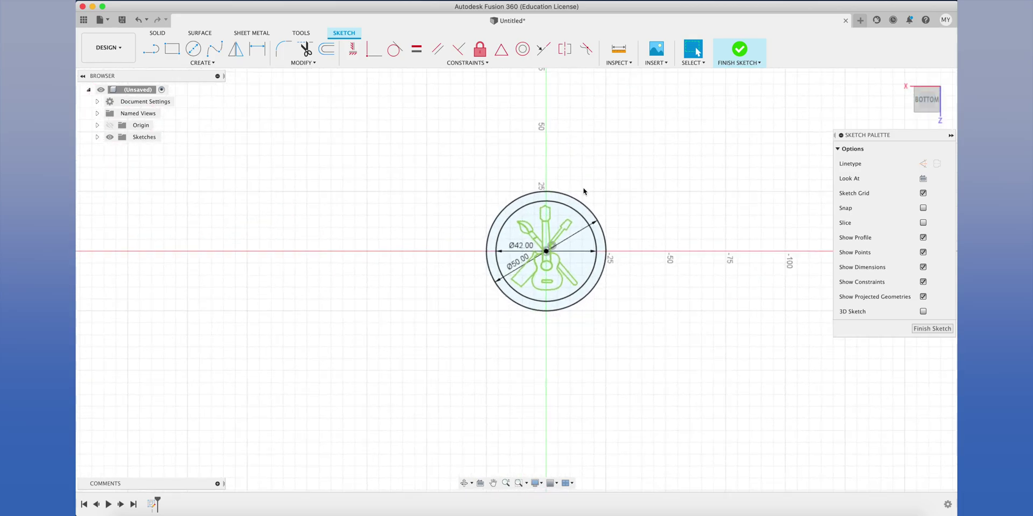
{"action": "mouse_move", "coordinate": [437, 162]}
{"action": "left_mouse_down"}
{"action": "mouse_move", "coordinate": [664, 312]}
{"action": "mouse_move", "coordinate": [657, 321]}
{"action": "left_mouse_up"}
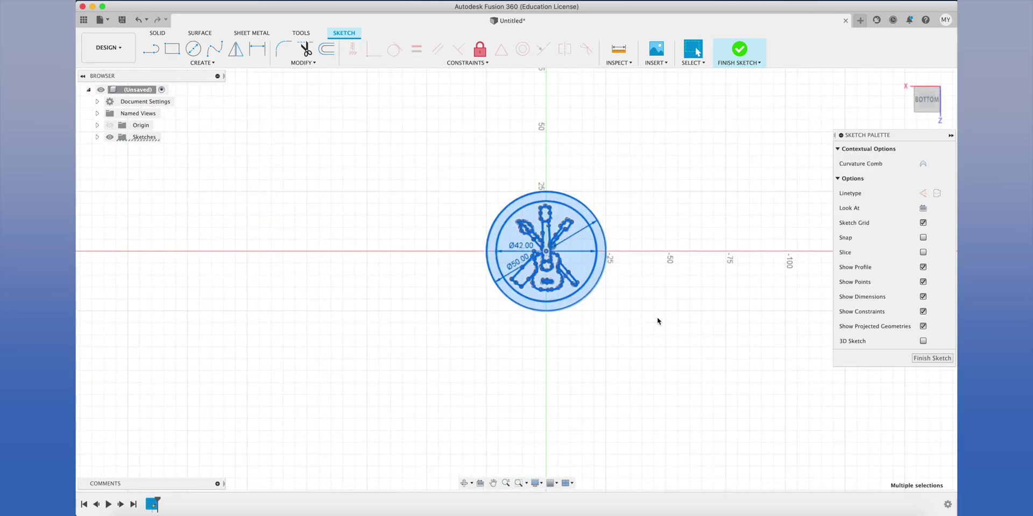
{"action": "key", "text": "F6"}
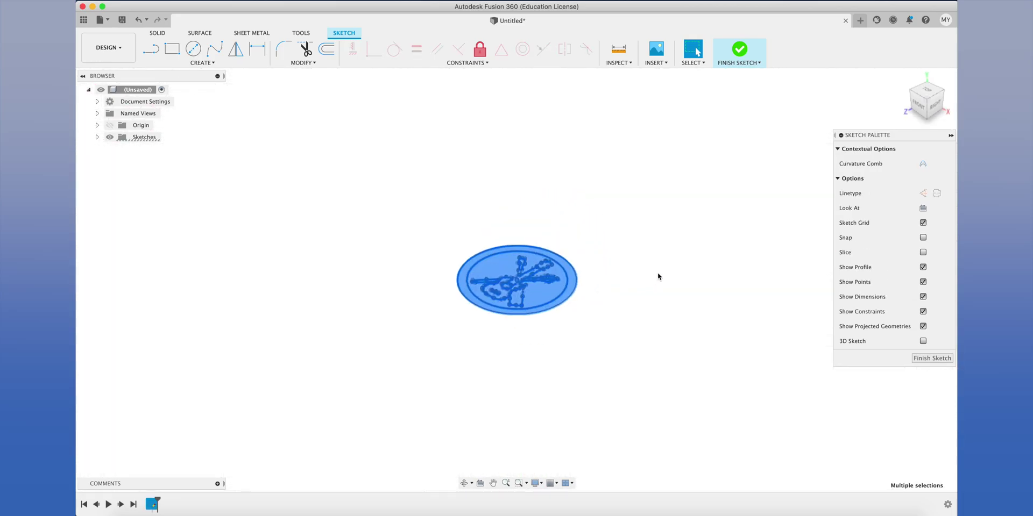
{"action": "key", "text": "e"}
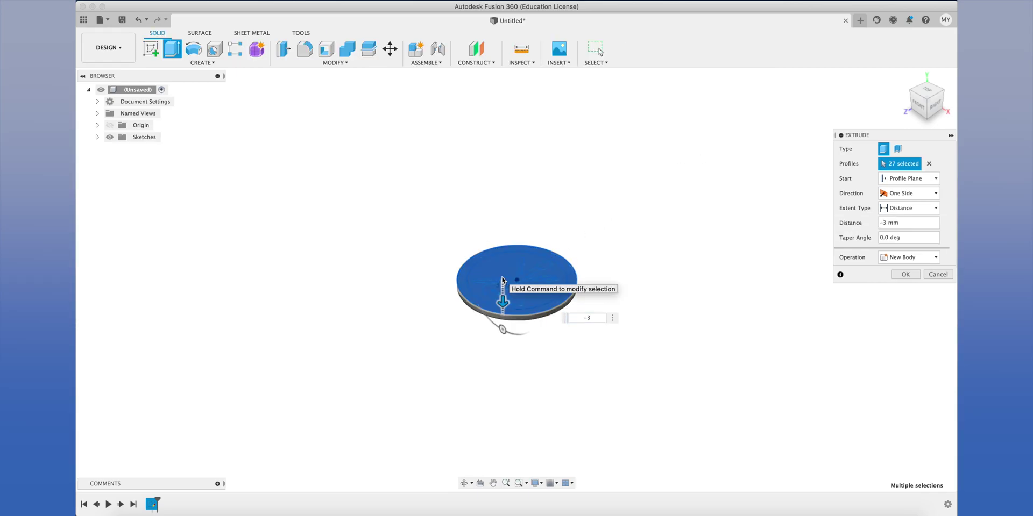
{"action": "key", "text": "Return"}
Show the logo sketch and select the guitar, paintbrush, stick and outer ring profiles
{"action": "left_click", "coordinate": [929, 93]}
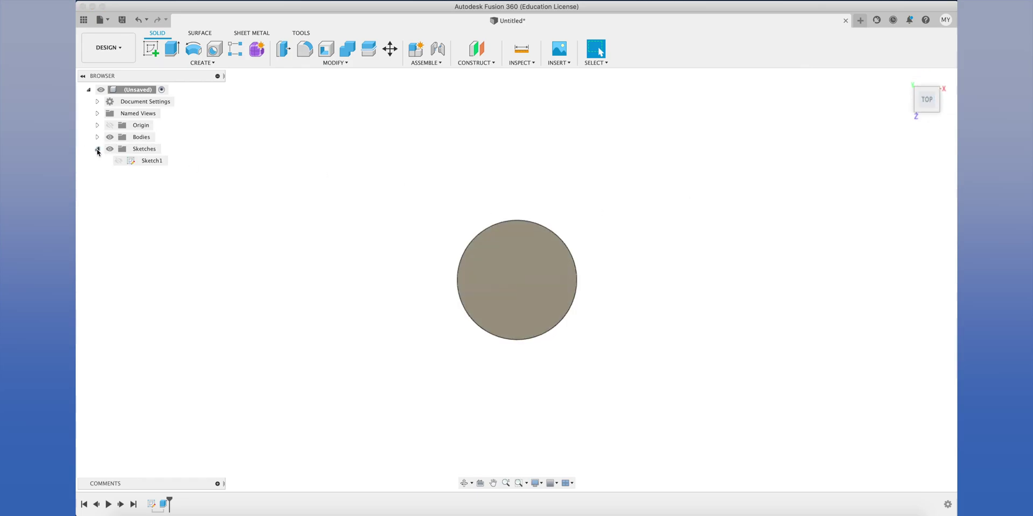
{"action": "left_click", "coordinate": [118, 161]}
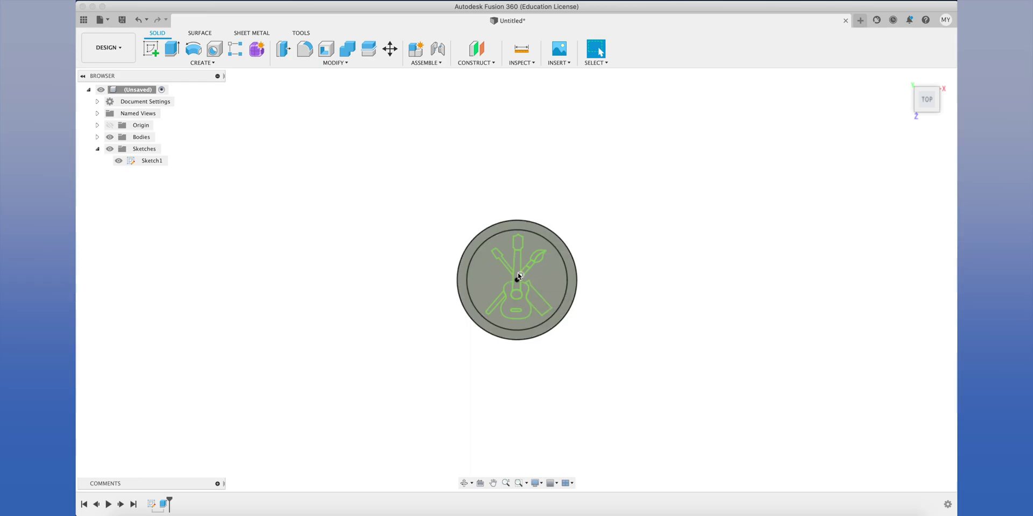
{"action": "scroll", "coordinate": [518, 277], "scroll_direction": "up", "scroll_amount": 5}
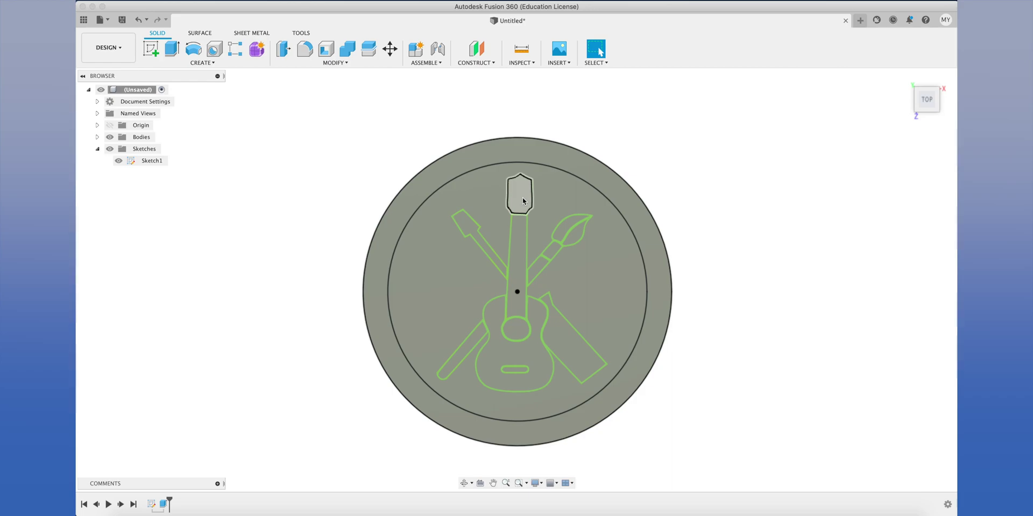
{"action": "left_click", "coordinate": [521, 214]}
{"action": "left_click", "coordinate": [518, 231], "text": "shift"}
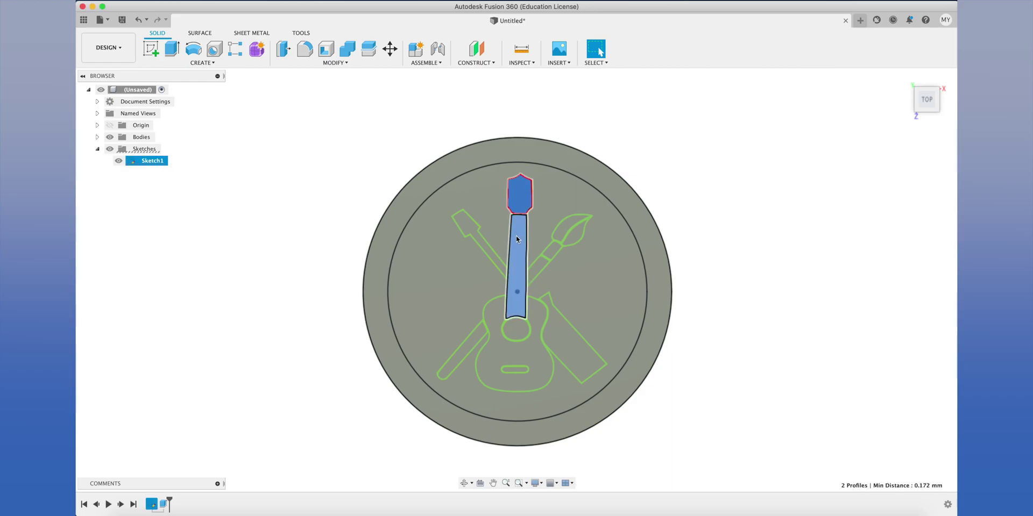
{"action": "left_click", "coordinate": [478, 244], "text": "shift"}
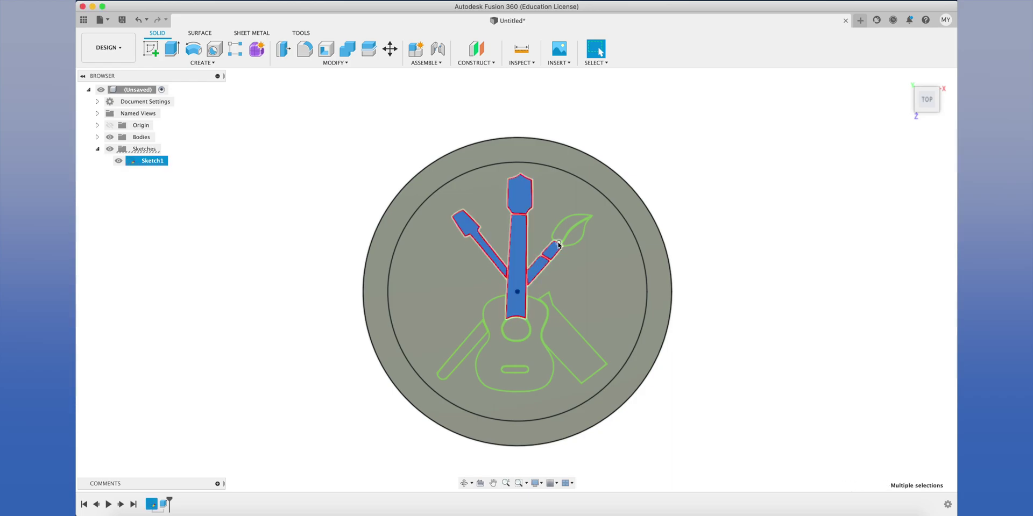
{"action": "left_click", "coordinate": [577, 227], "text": "shift"}
{"action": "left_click", "coordinate": [515, 358], "text": "shift"}
{"action": "left_click", "coordinate": [573, 342], "text": "shift"}
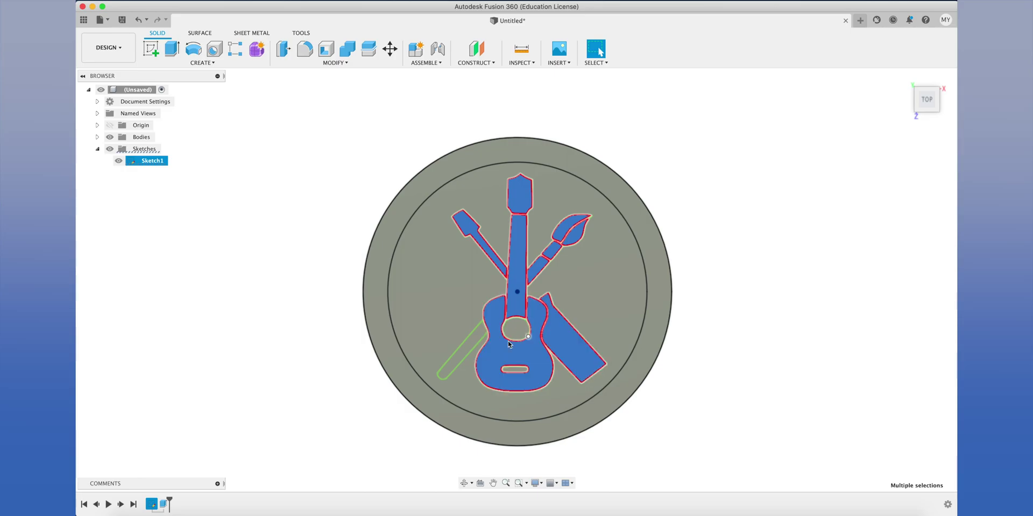
{"action": "left_click", "coordinate": [472, 344], "text": "shift"}
{"action": "left_click", "coordinate": [657, 260], "text": "shift"}
Extrude the selected logo and rim profiles 3 mm upward, joined to the disc
{"action": "key", "text": "e"}
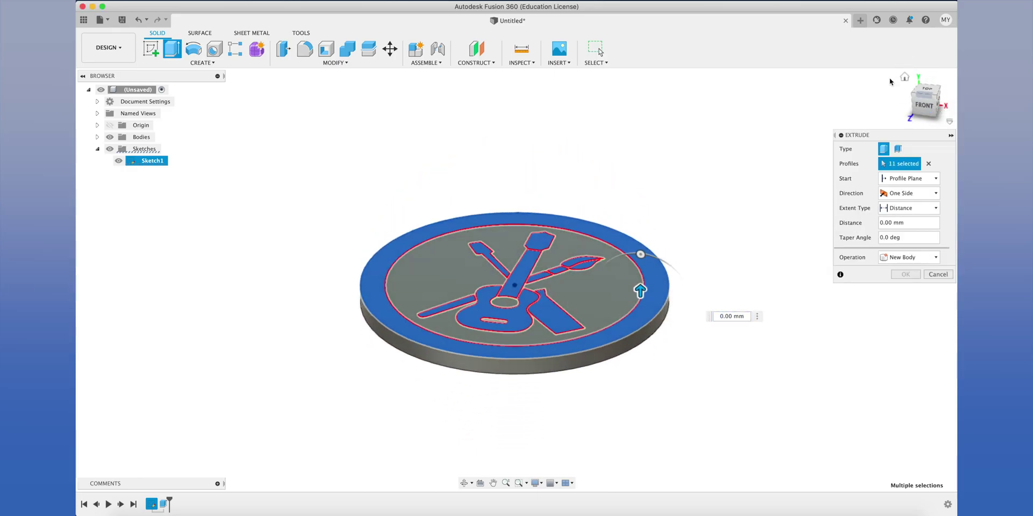
{"action": "left_click_drag", "start_coordinate": [641, 291], "coordinate": [641, 275]}
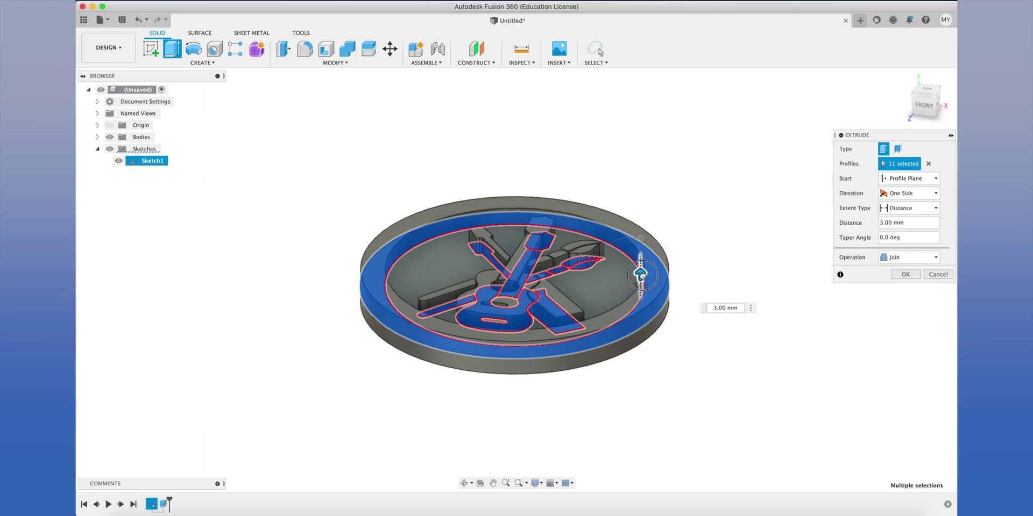
{"action": "key", "text": "Return"}
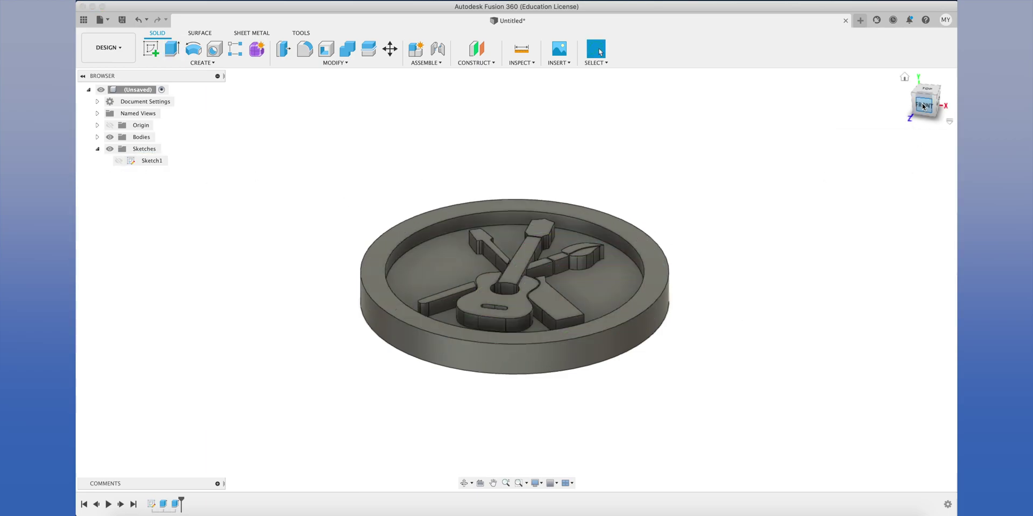
{"action": "left_click_drag", "start_coordinate": [923, 106], "coordinate": [823, 146]}
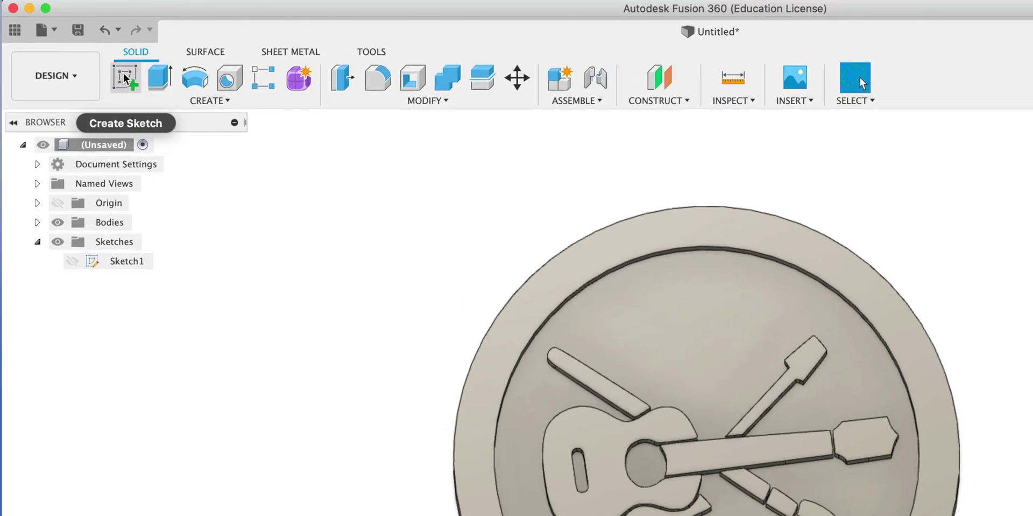
Start a sketch on the side plane and draw a 6 mm circle at the disc's right edge
{"action": "left_click", "coordinate": [137, 68]}
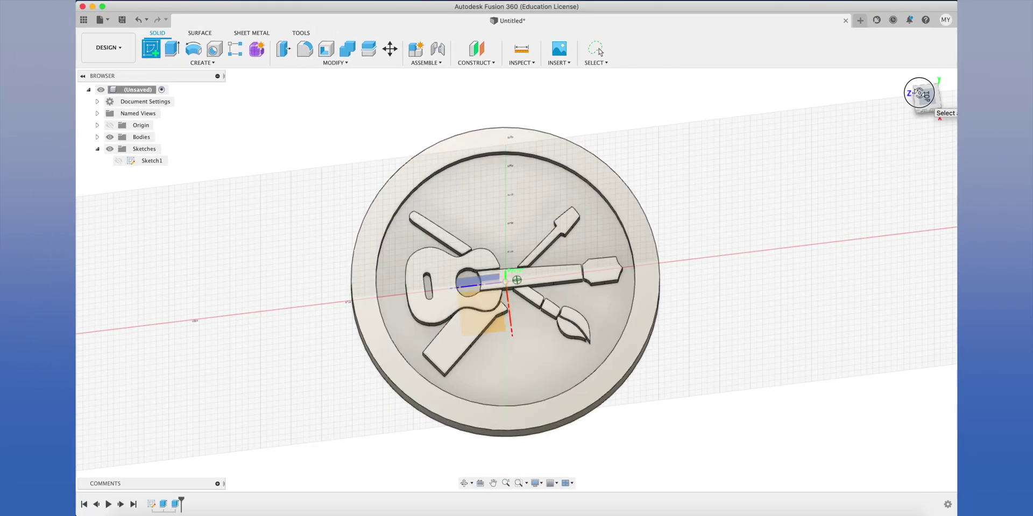
{"action": "left_click", "coordinate": [918, 78]}
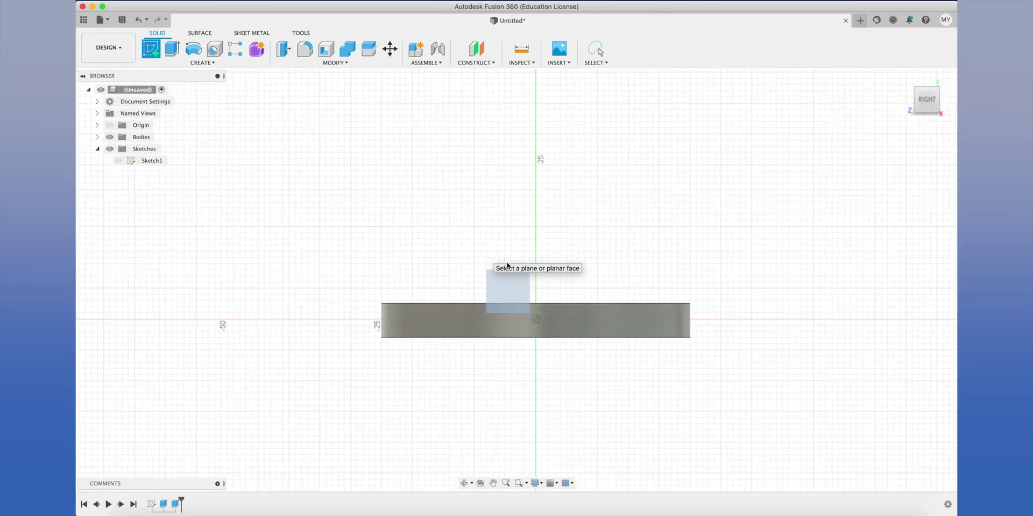
{"action": "left_click", "coordinate": [507, 266]}
{"action": "key", "text": "c"}
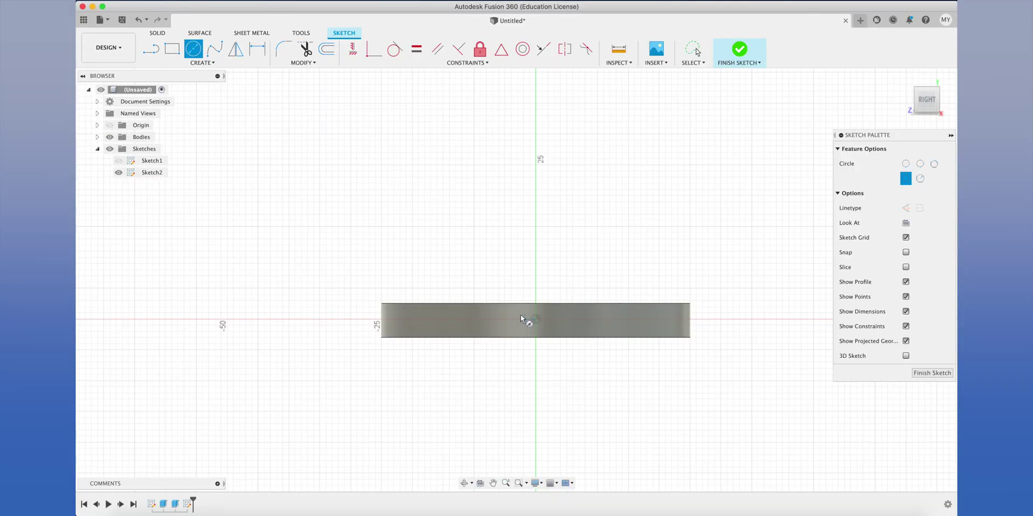
{"action": "left_click", "coordinate": [708, 319]}
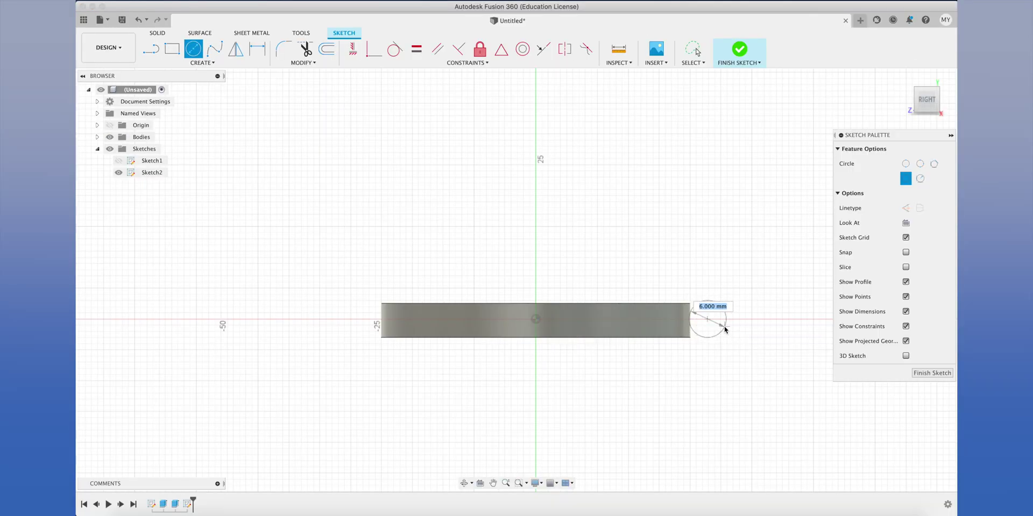
{"action": "type", "text": "6"}
{"action": "key", "text": "Return"}
{"action": "key", "text": "Escape"}
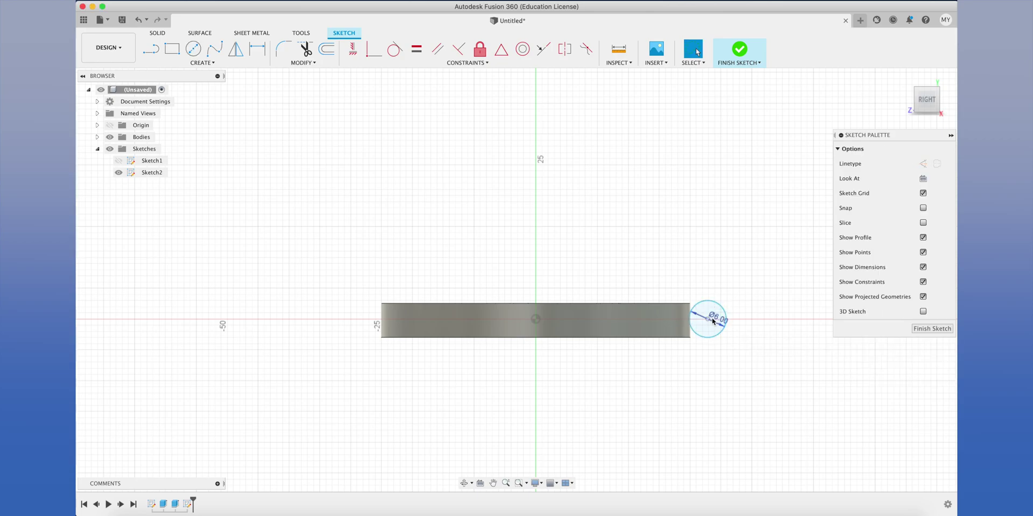
{"action": "left_click_drag", "start_coordinate": [701, 321], "coordinate": [696, 321]}
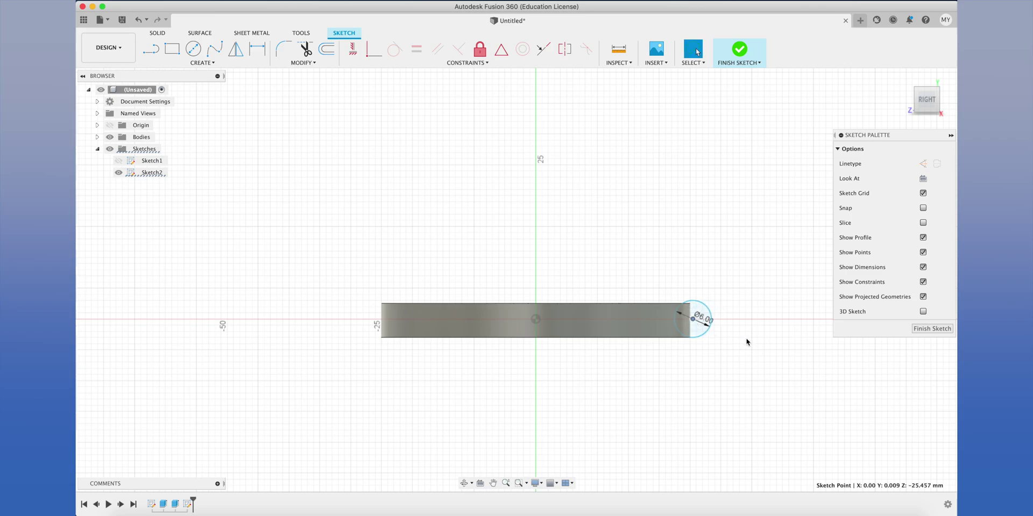
Add a concentric 3 mm circle inside the 6 mm circle
{"action": "left_click", "coordinate": [697, 316]}
{"action": "left_click", "coordinate": [193, 49]}
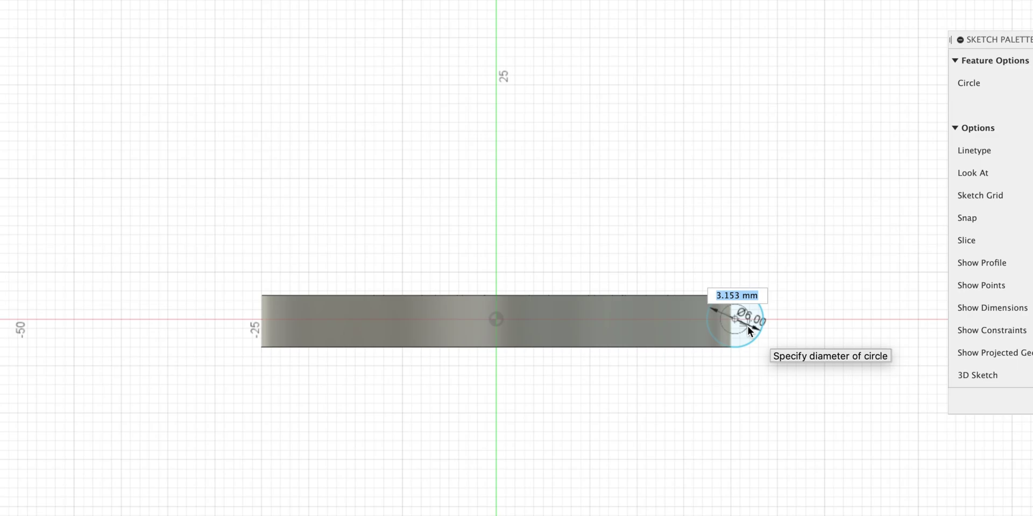
{"action": "type", "text": "3"}
{"action": "key", "text": "Return"}
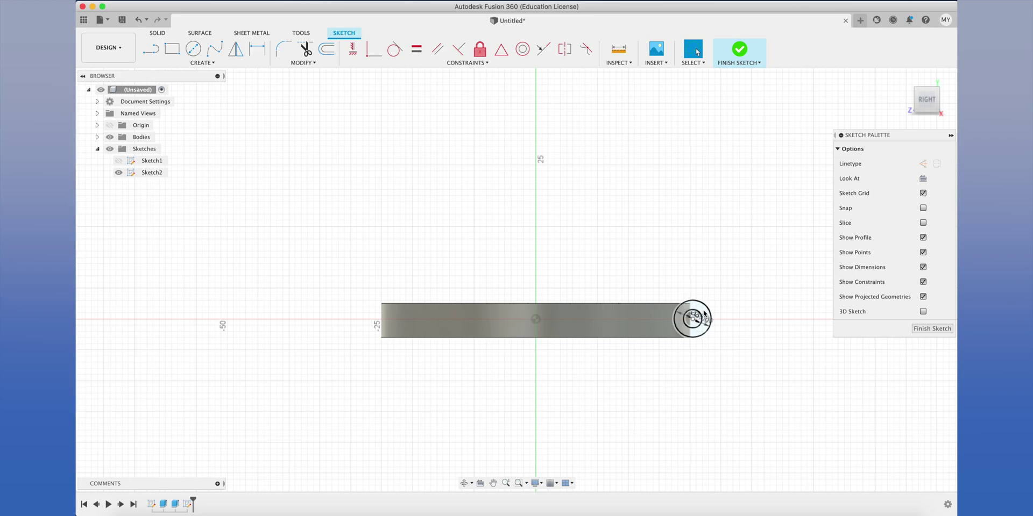
Extrude the ring profile symmetrically to 6 mm with Join, forming the keychain loop tube
{"action": "left_click", "coordinate": [694, 327]}
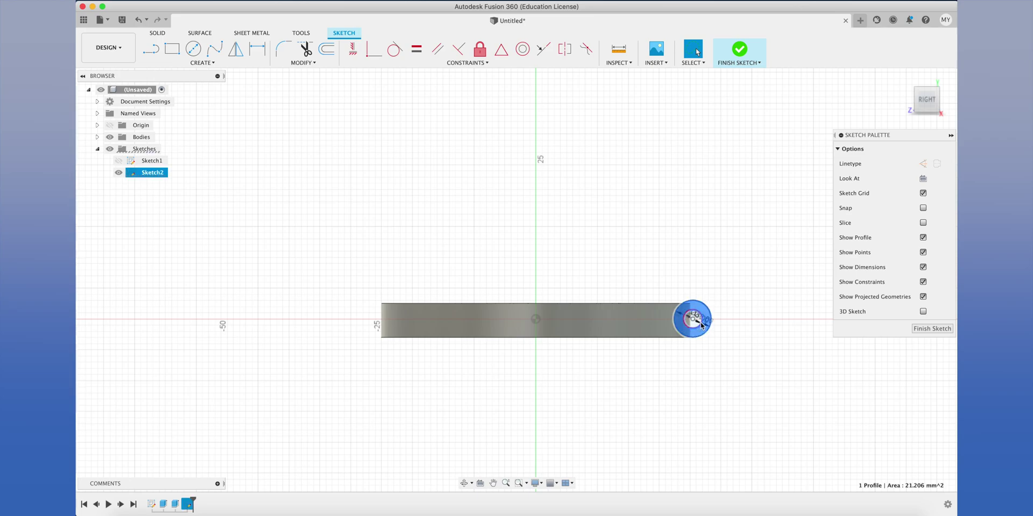
{"action": "key", "text": "e"}
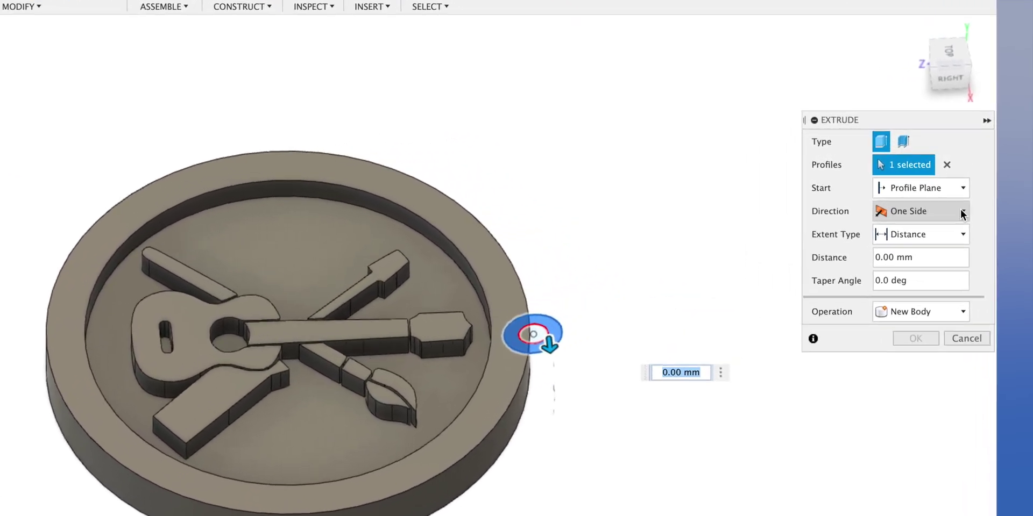
{"action": "left_click", "coordinate": [930, 193]}
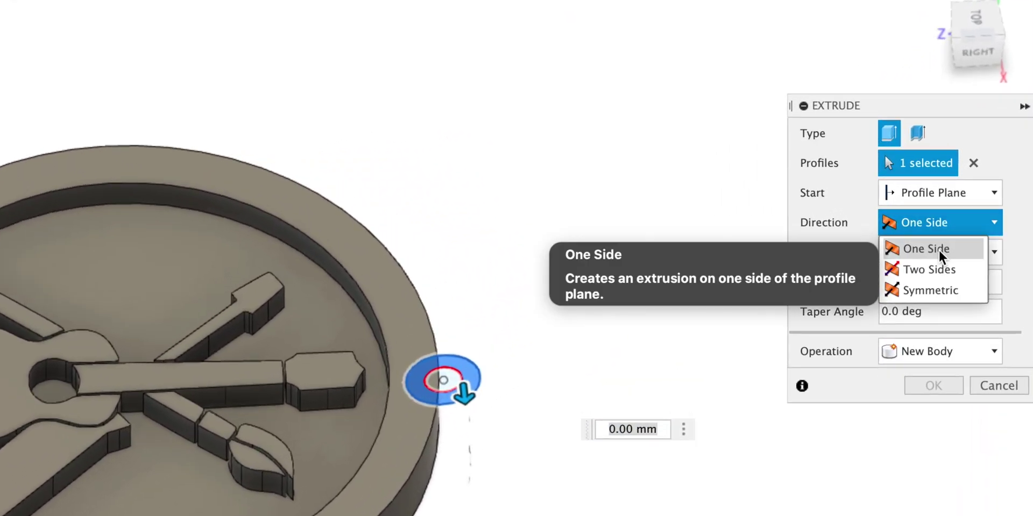
{"action": "left_click", "coordinate": [931, 290]}
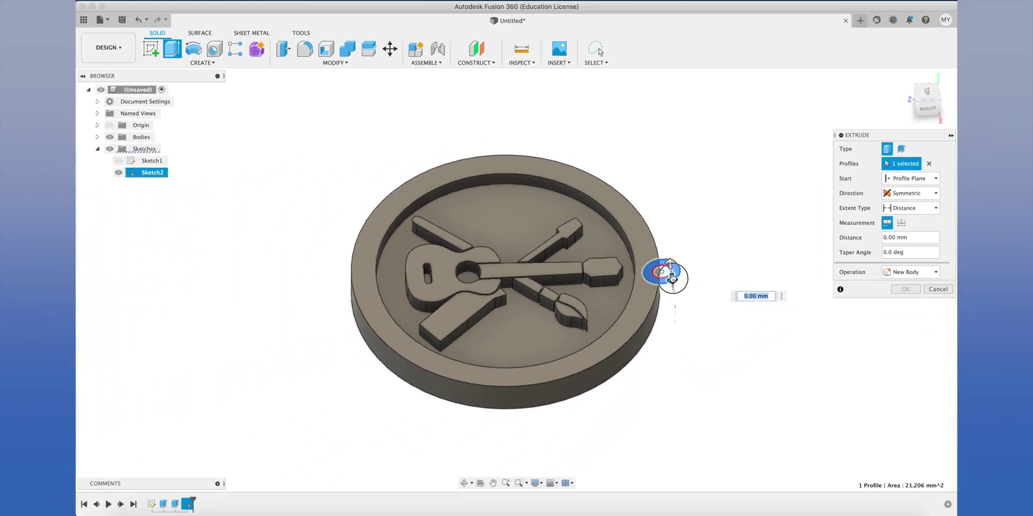
{"action": "left_click_drag", "start_coordinate": [463, 395], "coordinate": [473, 417]}
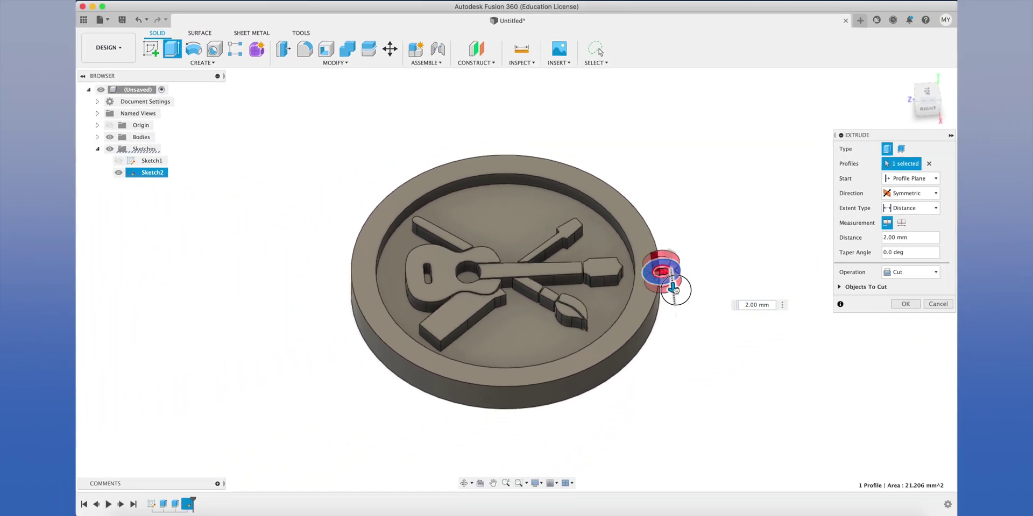
{"action": "left_click_drag", "start_coordinate": [674, 290], "coordinate": [675, 297]}
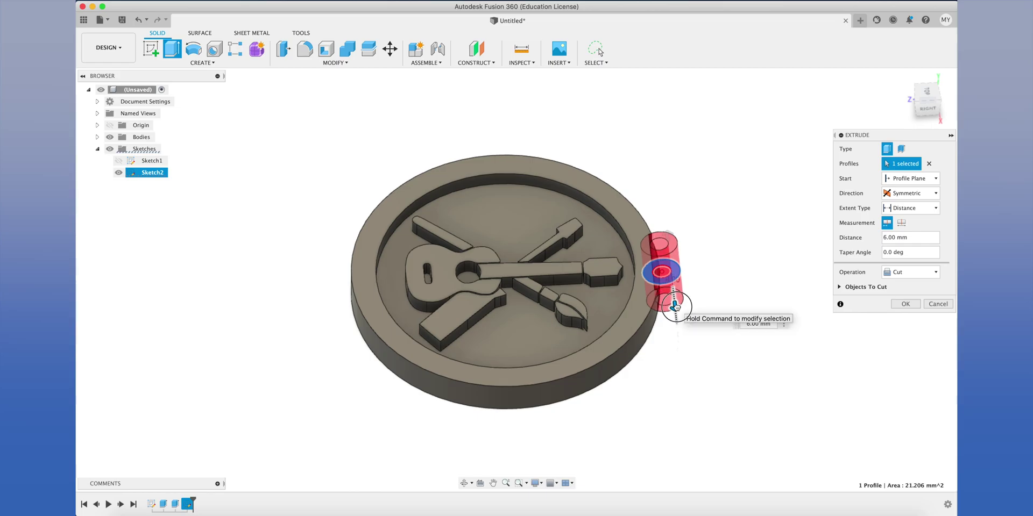
{"action": "left_click_drag", "start_coordinate": [675, 305], "coordinate": [676, 307]}
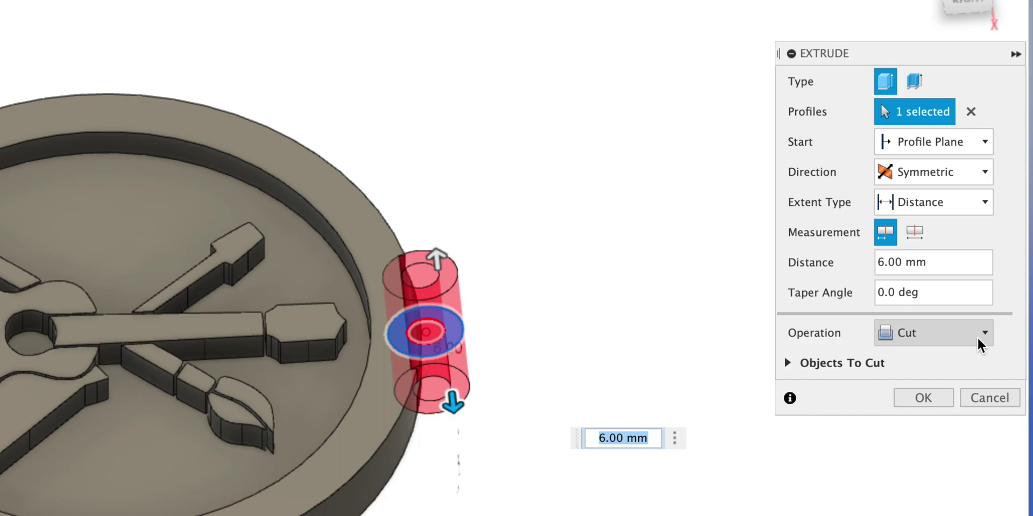
{"action": "left_click", "coordinate": [932, 274]}
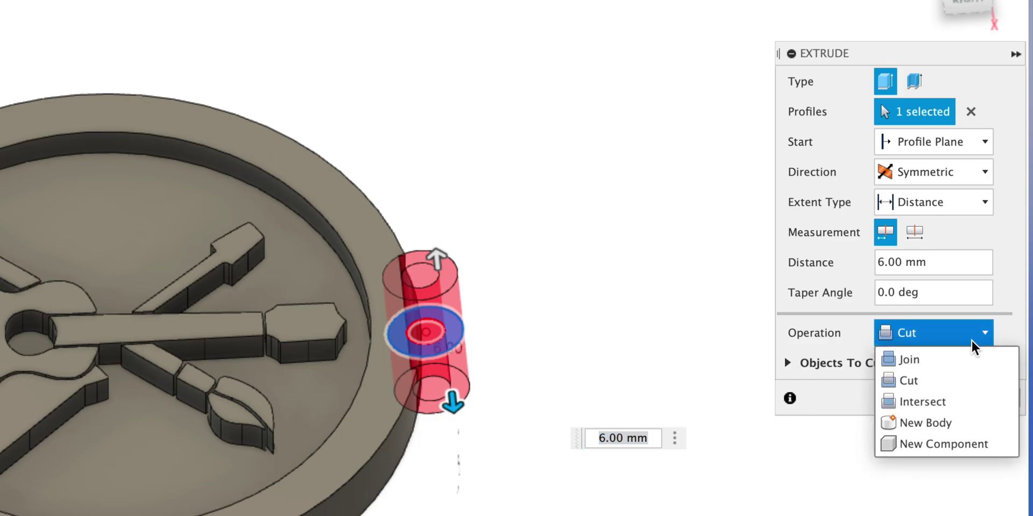
{"action": "left_click", "coordinate": [903, 359]}
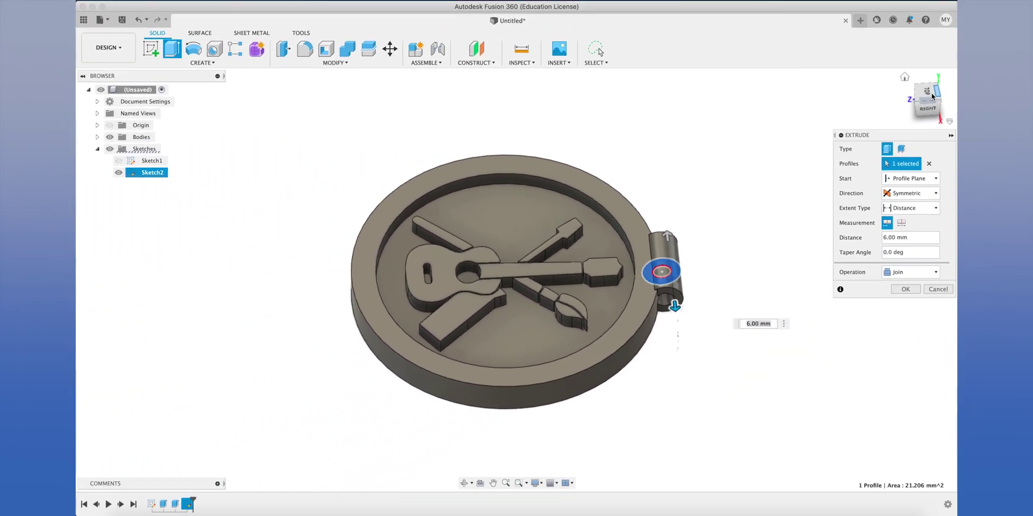
{"action": "left_click", "coordinate": [927, 94]}
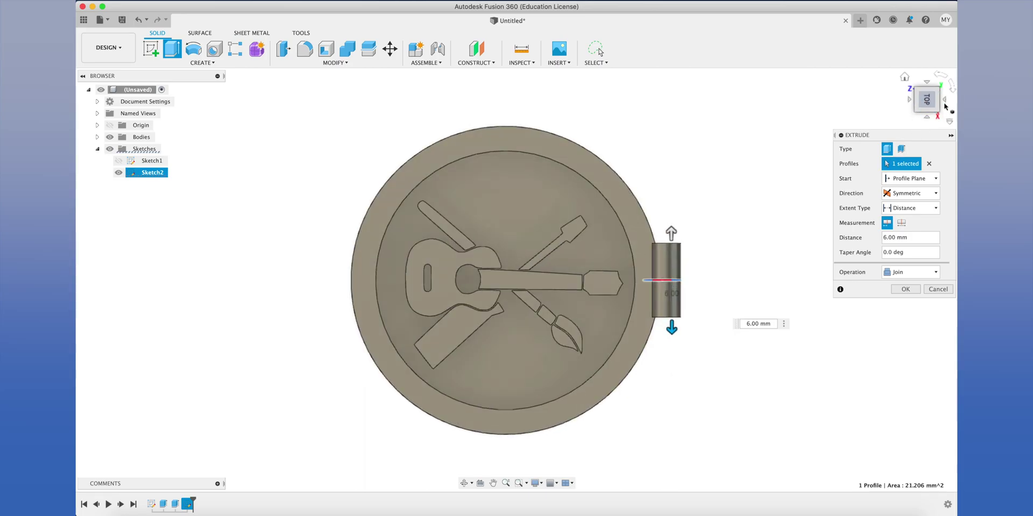
{"action": "left_click_drag", "start_coordinate": [928, 101], "coordinate": [929, 81]}
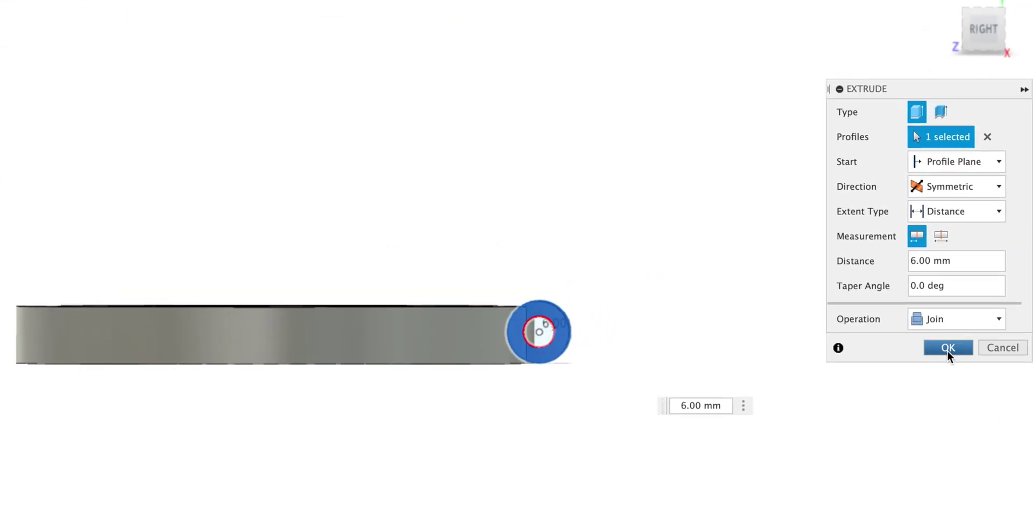
{"action": "left_click", "coordinate": [946, 349]}
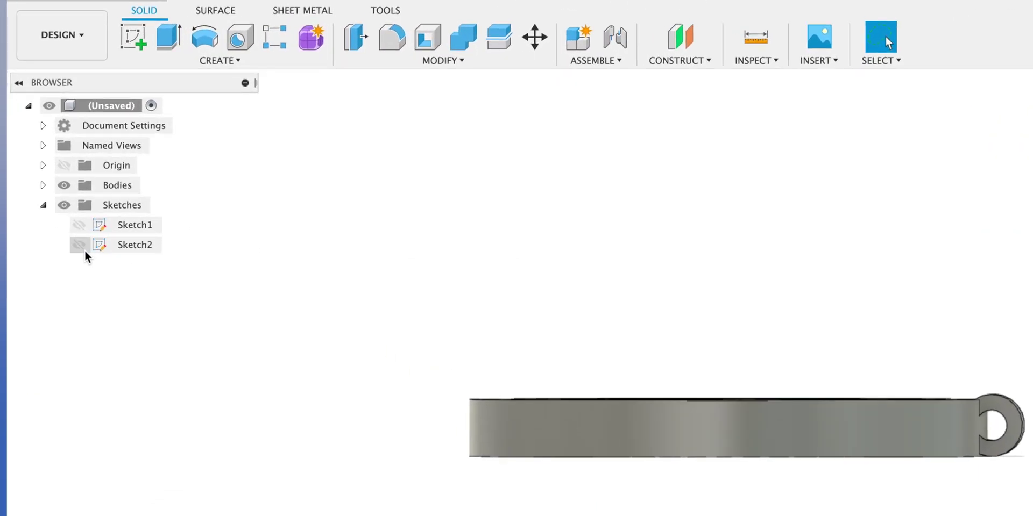
Cut the 3 mm inner circle symmetrically 18 mm through the loop tube
{"action": "left_click", "coordinate": [118, 173]}
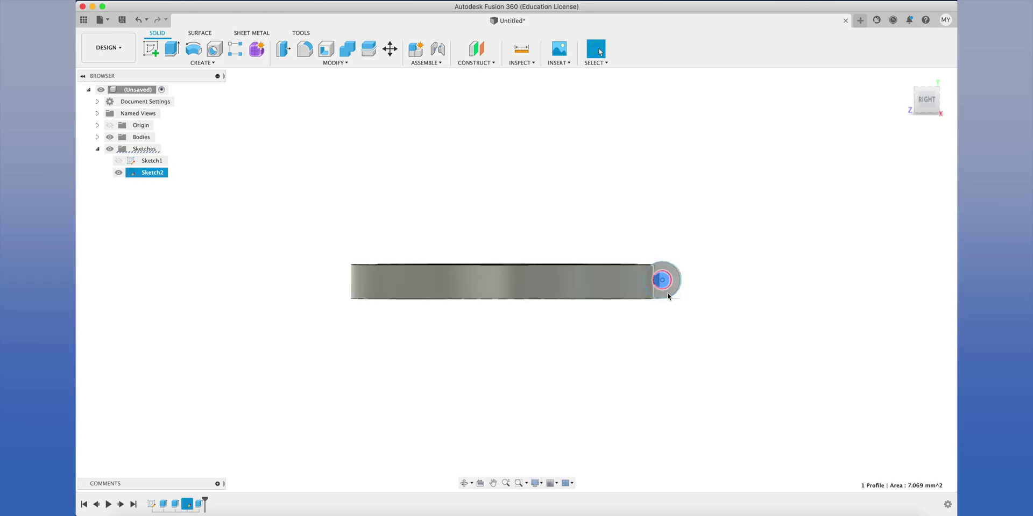
{"action": "key", "text": "e"}
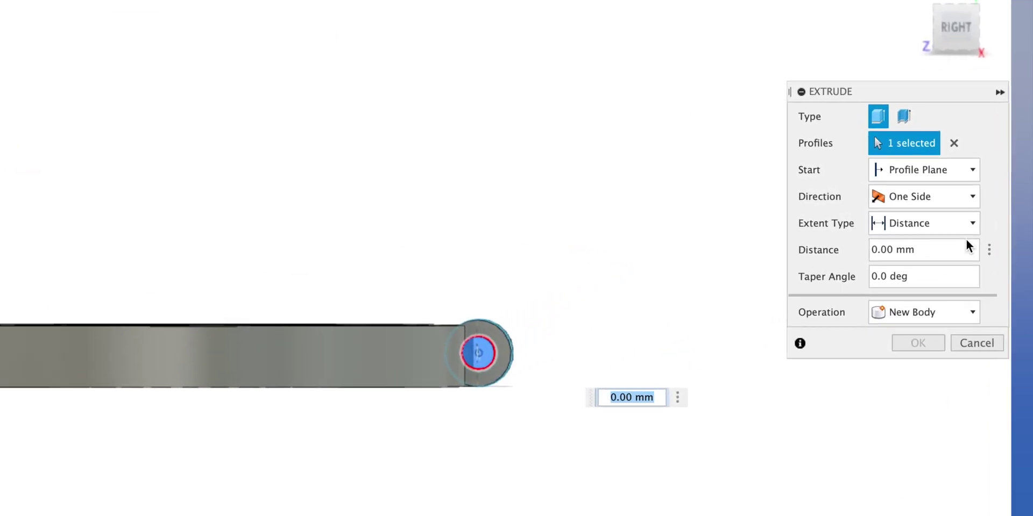
{"action": "left_click", "coordinate": [993, 197]}
{"action": "left_click", "coordinate": [935, 258]}
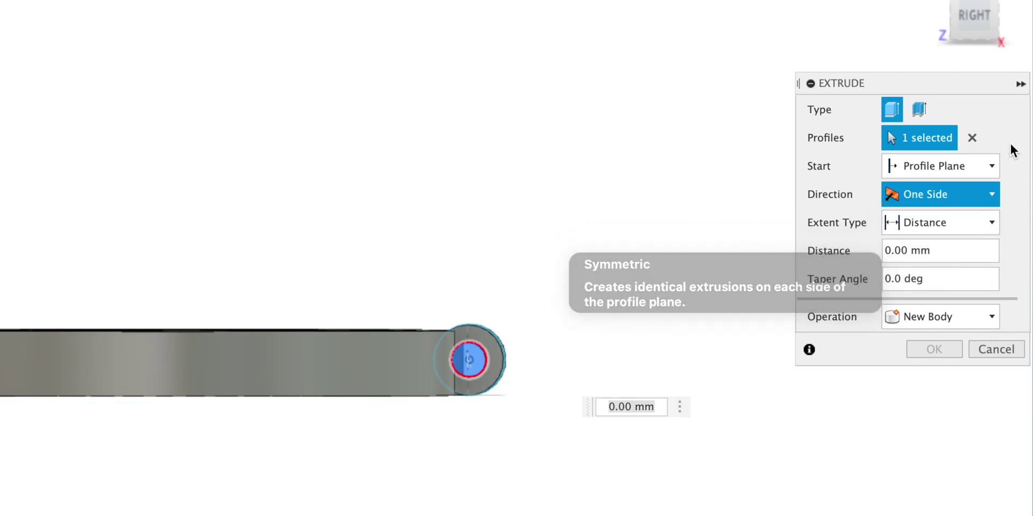
{"action": "left_click", "coordinate": [929, 30]}
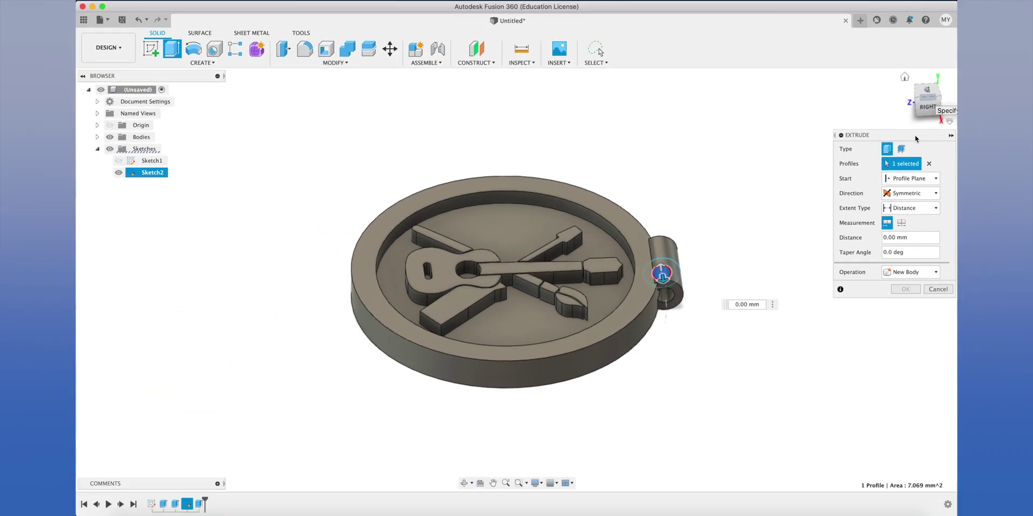
{"action": "left_click_drag", "start_coordinate": [664, 281], "coordinate": [671, 349]}
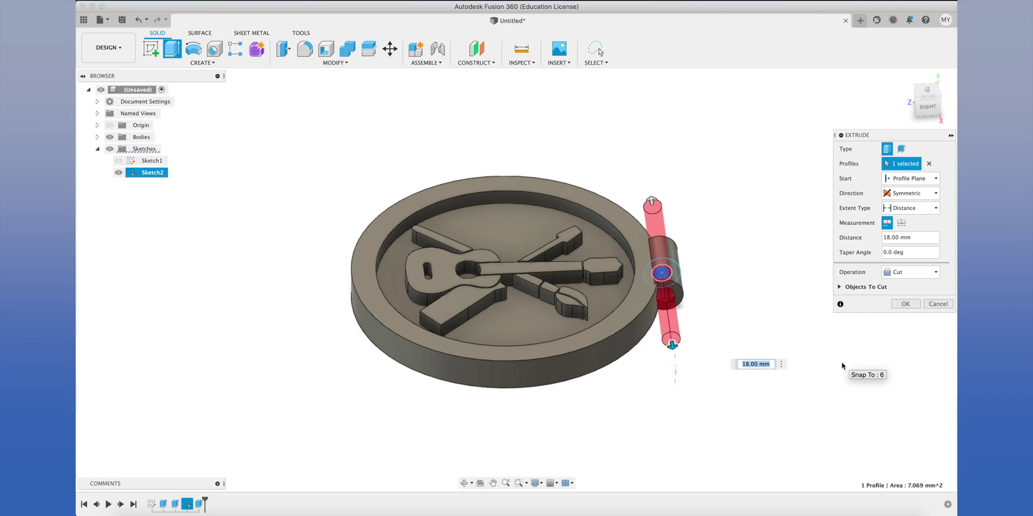
{"action": "key", "text": "Return"}
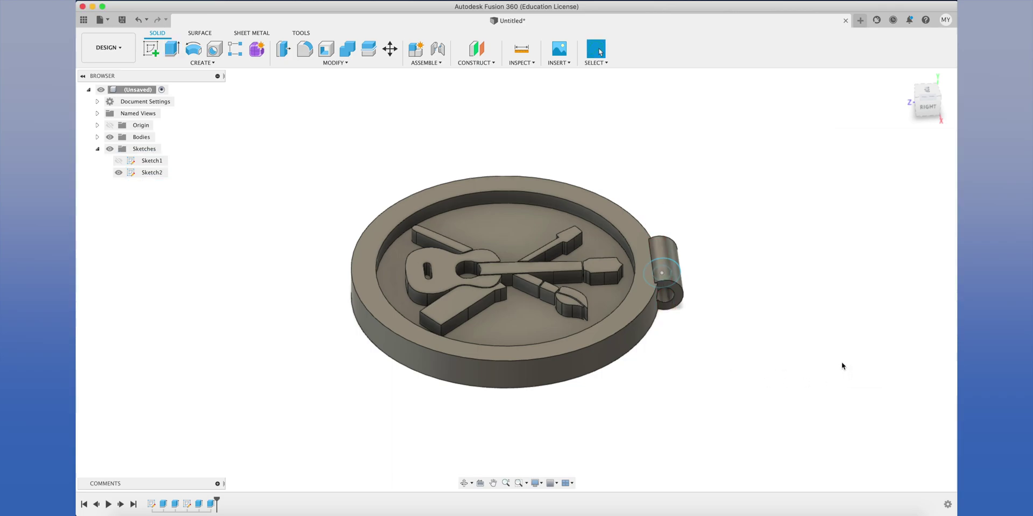
Rename the Body1 body to 'Keychain' in the Browser
{"action": "left_click", "coordinate": [927, 105]}
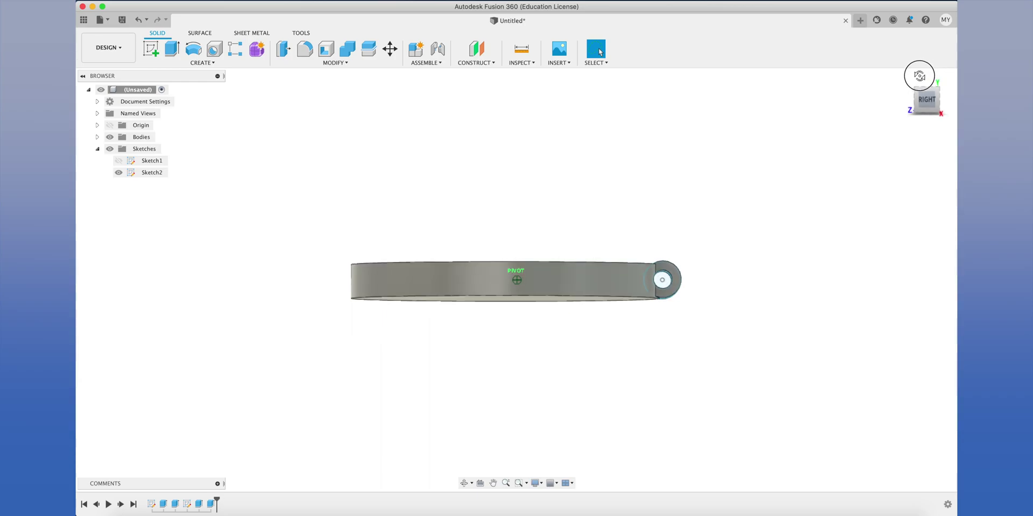
{"action": "left_click", "coordinate": [916, 76]}
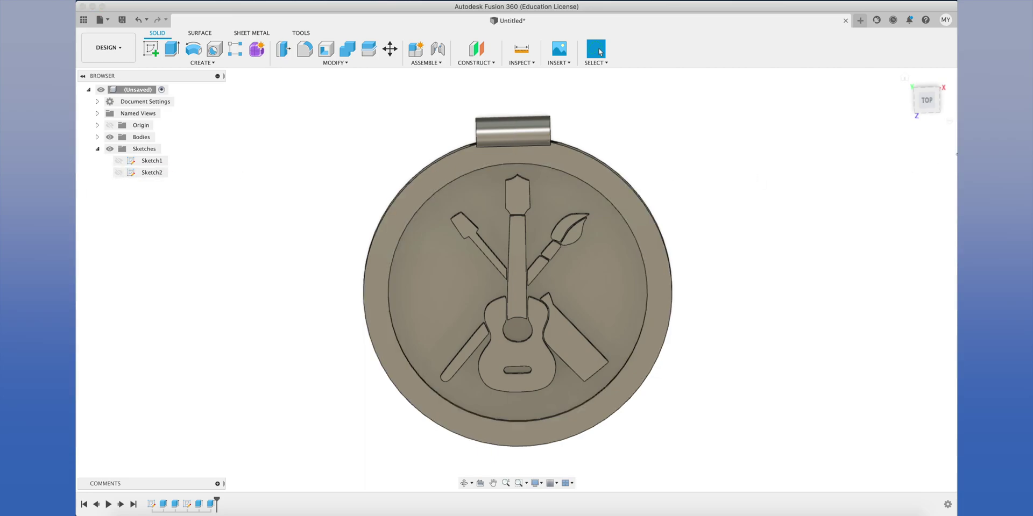
{"action": "left_click_drag", "start_coordinate": [923, 98], "coordinate": [876, 55]}
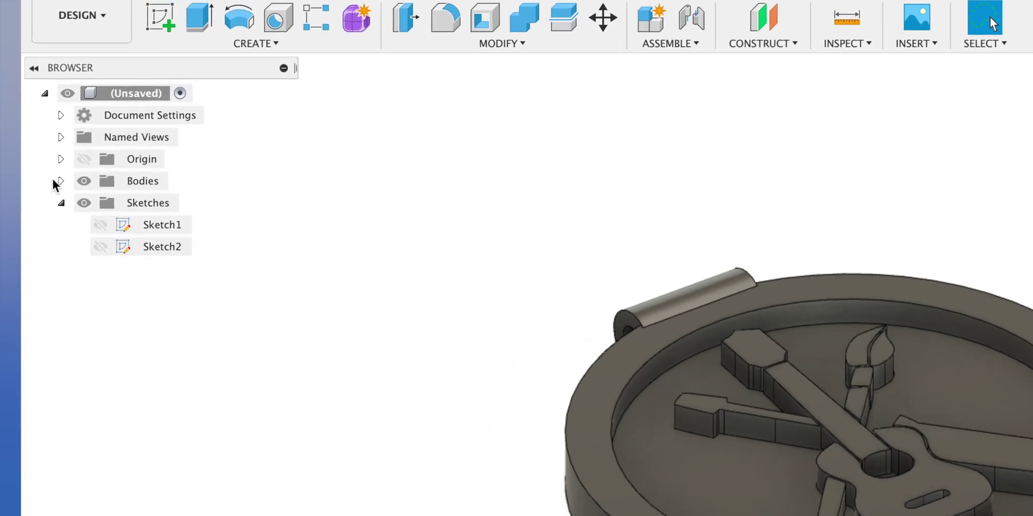
{"action": "left_click", "coordinate": [65, 141]}
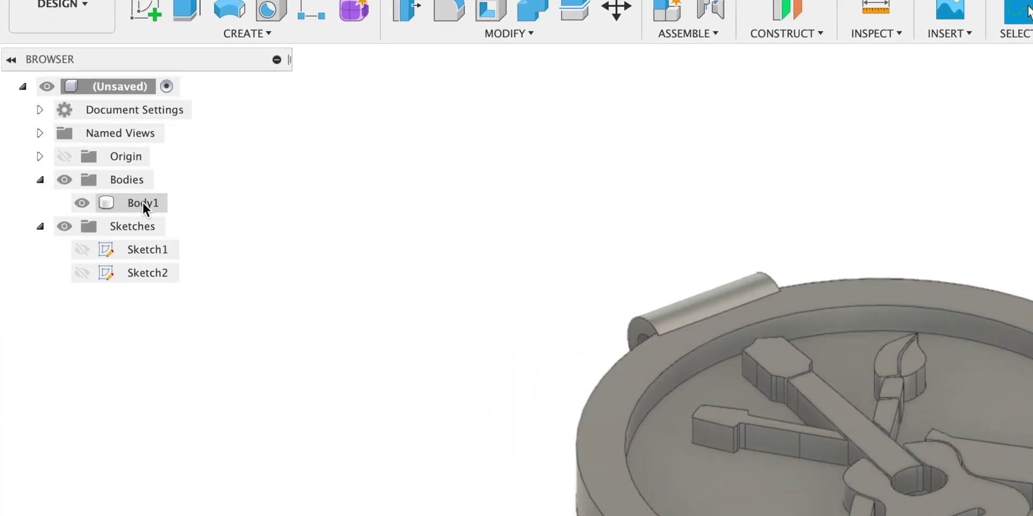
{"action": "left_click", "coordinate": [140, 202]}
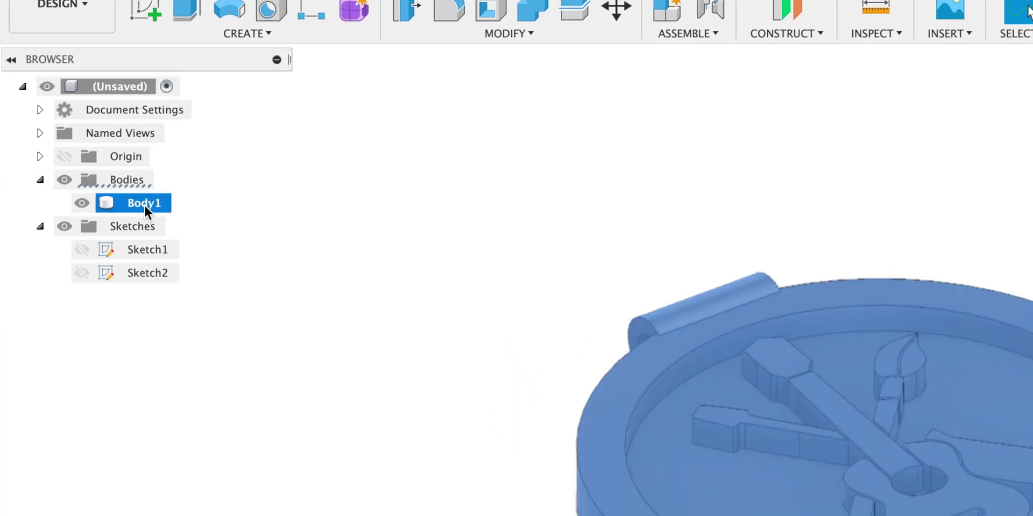
{"action": "double_click", "coordinate": [144, 205]}
{"action": "type", "text": "keychain"}
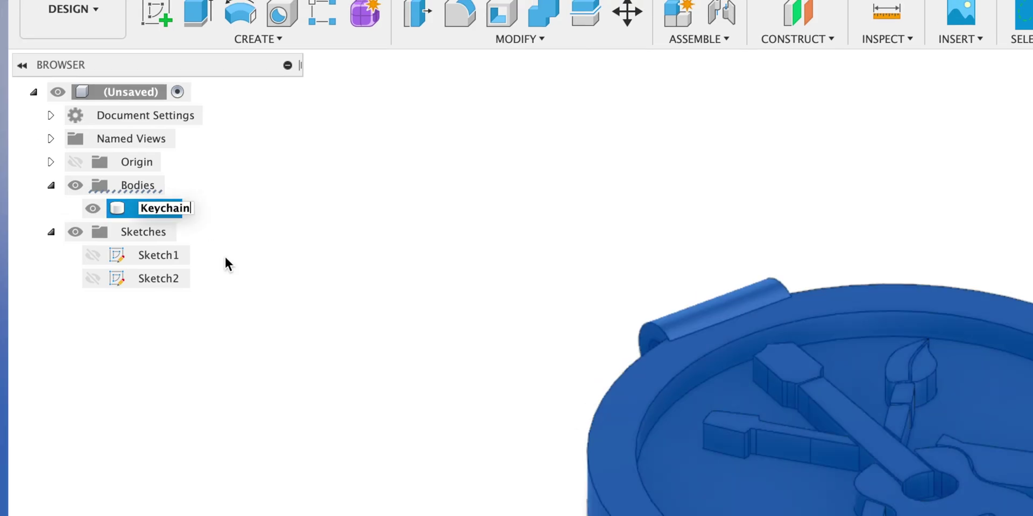
{"action": "left_click", "coordinate": [225, 255]}
Export the Keychain body through Make > 3D Print as Keychain.stl in Downloads
{"action": "left_click", "coordinate": [321, 25]}
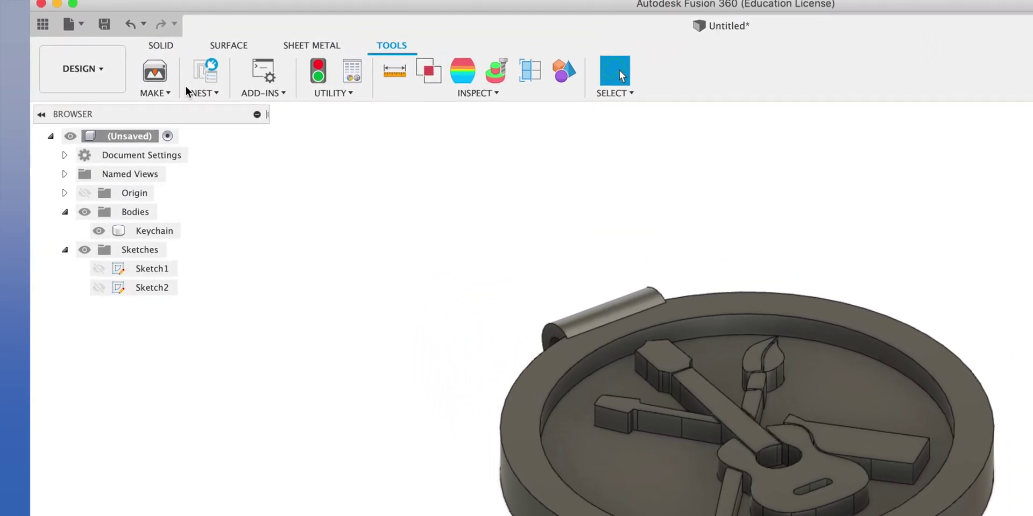
{"action": "left_click", "coordinate": [144, 91]}
{"action": "left_click", "coordinate": [157, 110]}
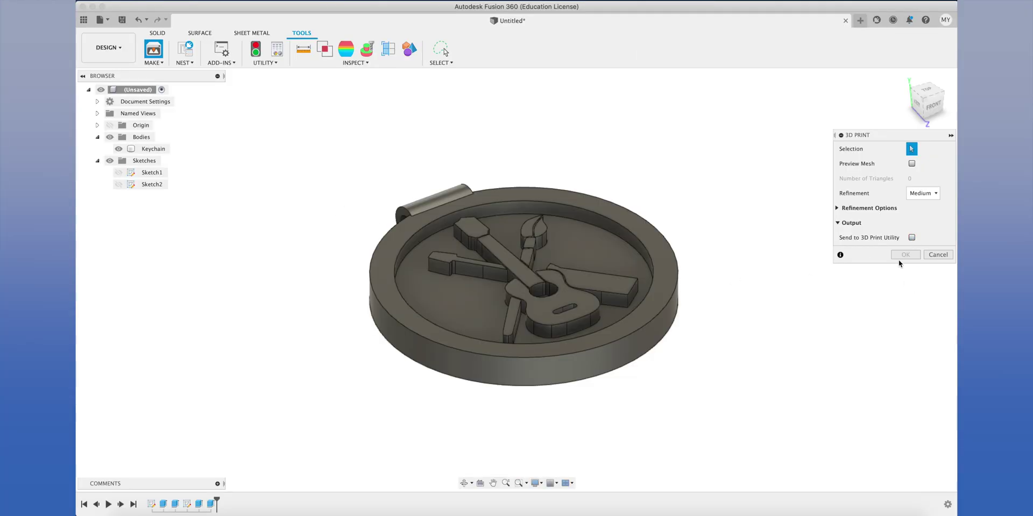
{"action": "left_click", "coordinate": [909, 255]}
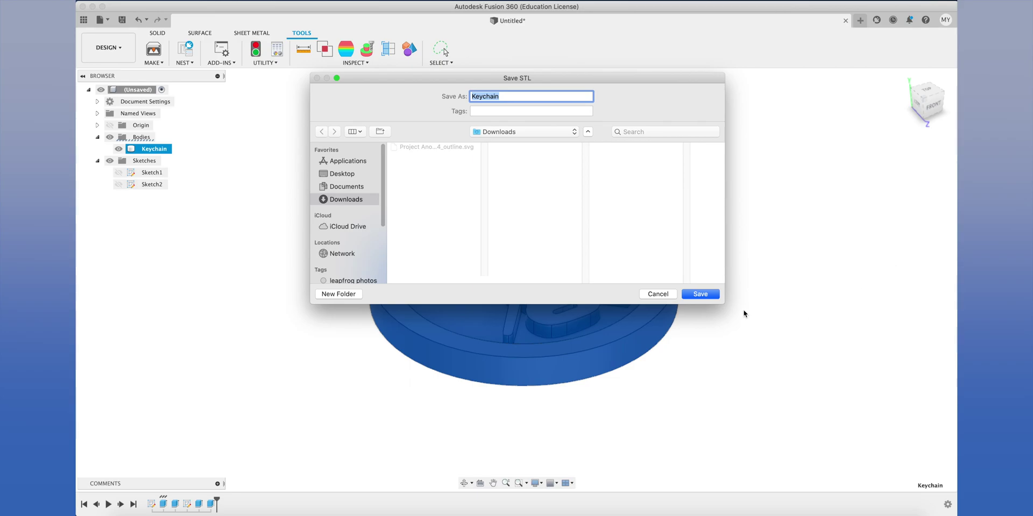
{"action": "left_click", "coordinate": [711, 297]}
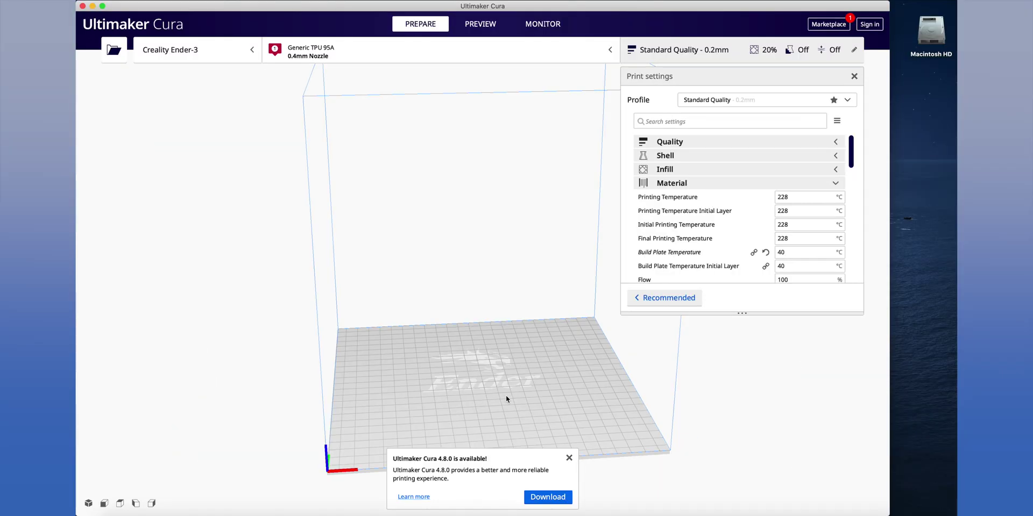
Load Keychain.stl from Downloads onto the Ender-3 build plate
{"action": "left_click", "coordinate": [114, 50]}
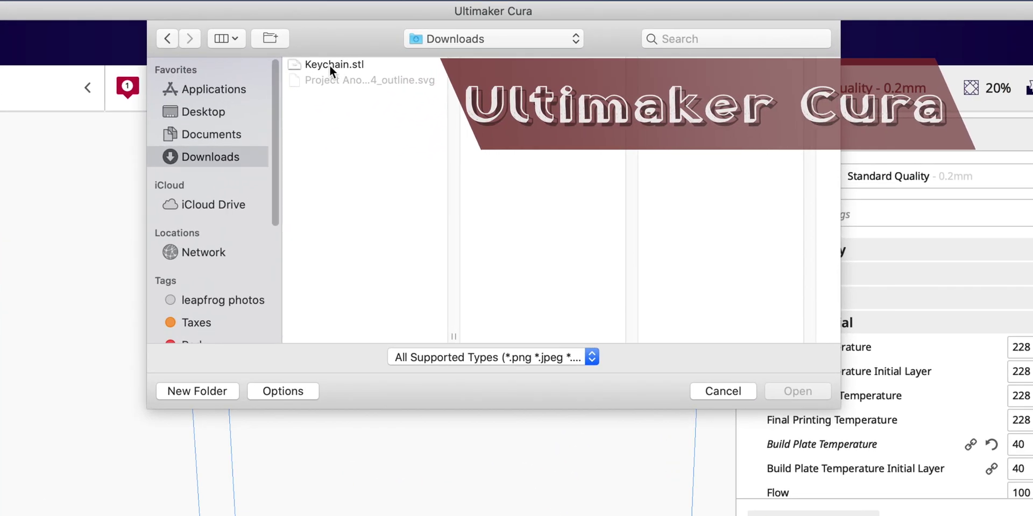
{"action": "left_click", "coordinate": [385, 33]}
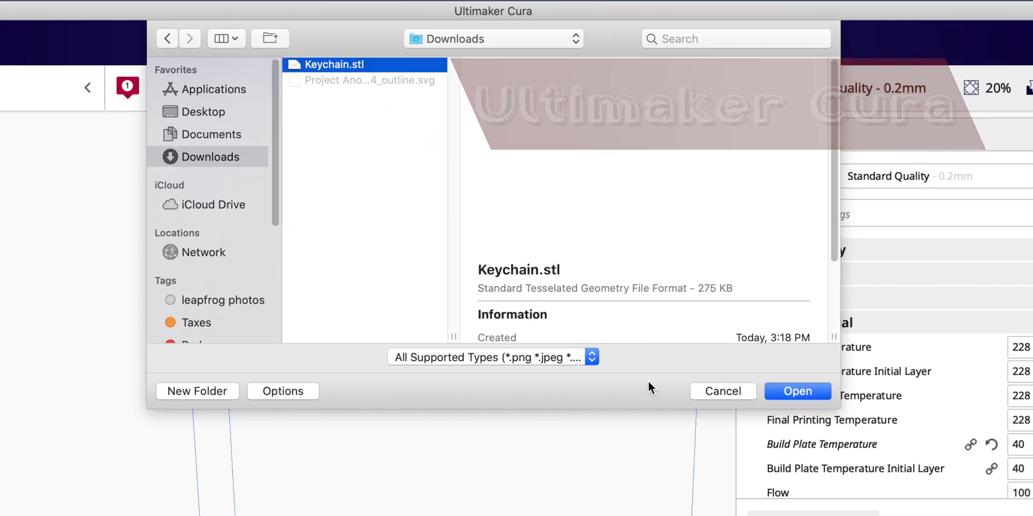
{"action": "left_click", "coordinate": [800, 393]}
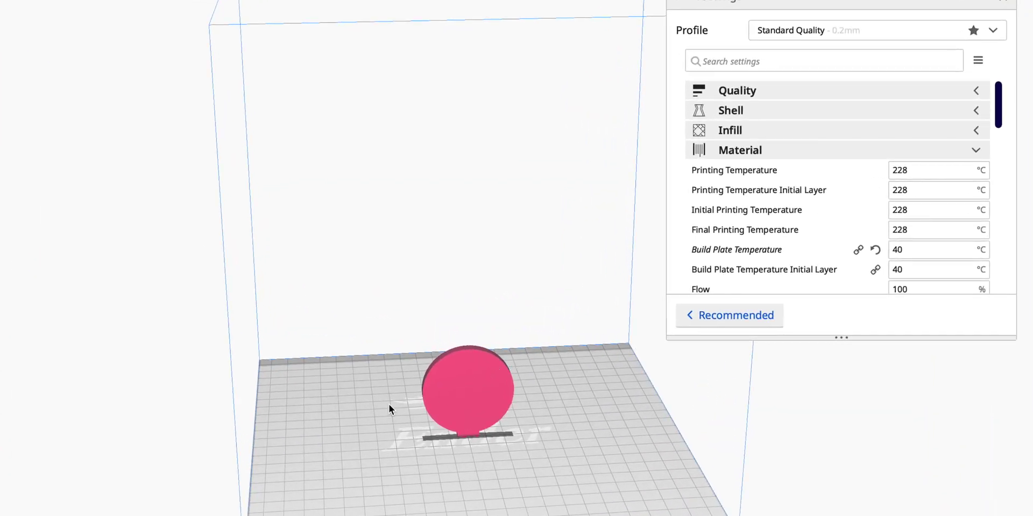
Rotate the keychain with Select face to align so its front face lies flat
{"action": "left_click", "coordinate": [469, 396]}
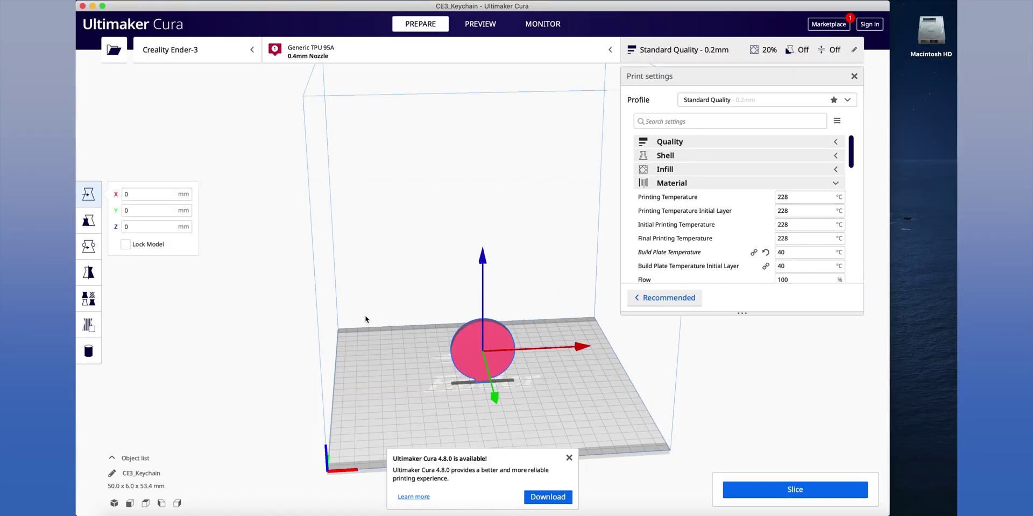
{"action": "left_click", "coordinate": [89, 248]}
{"action": "left_click", "coordinate": [191, 253]}
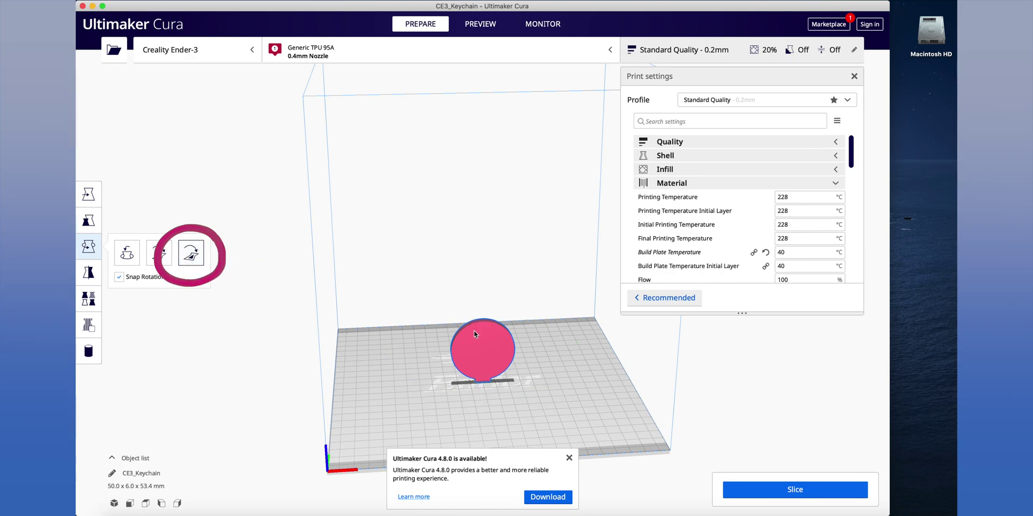
{"action": "left_click", "coordinate": [490, 345]}
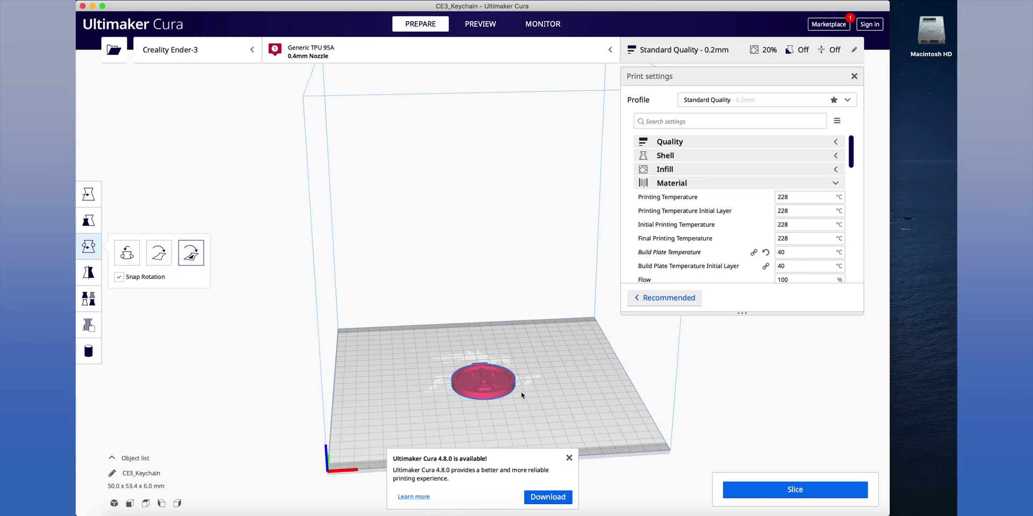
{"action": "left_click", "coordinate": [592, 397]}
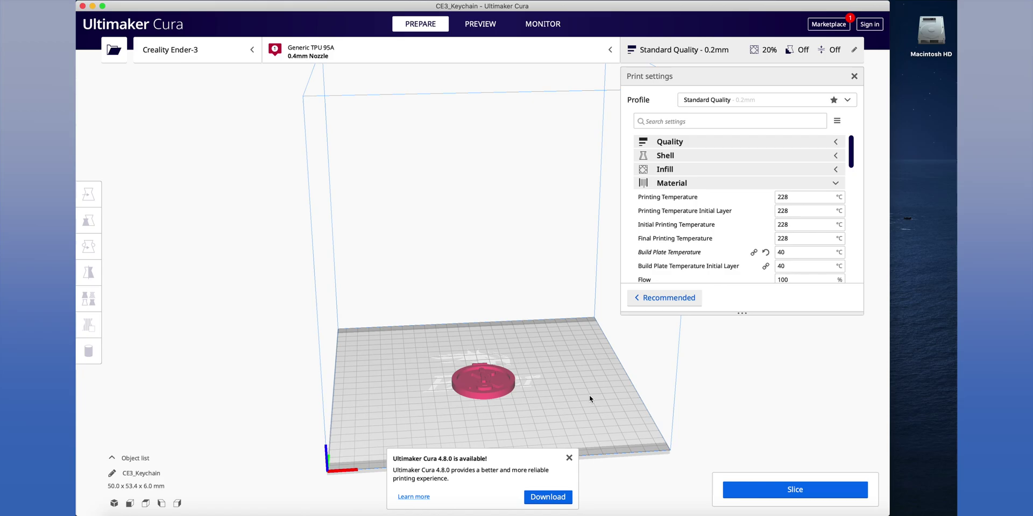
Review the custom print settings: Build Plate Temperature, Shell, Material, Speed and Support
{"action": "right_click_drag", "start_coordinate": [590, 399], "coordinate": [597, 405]}
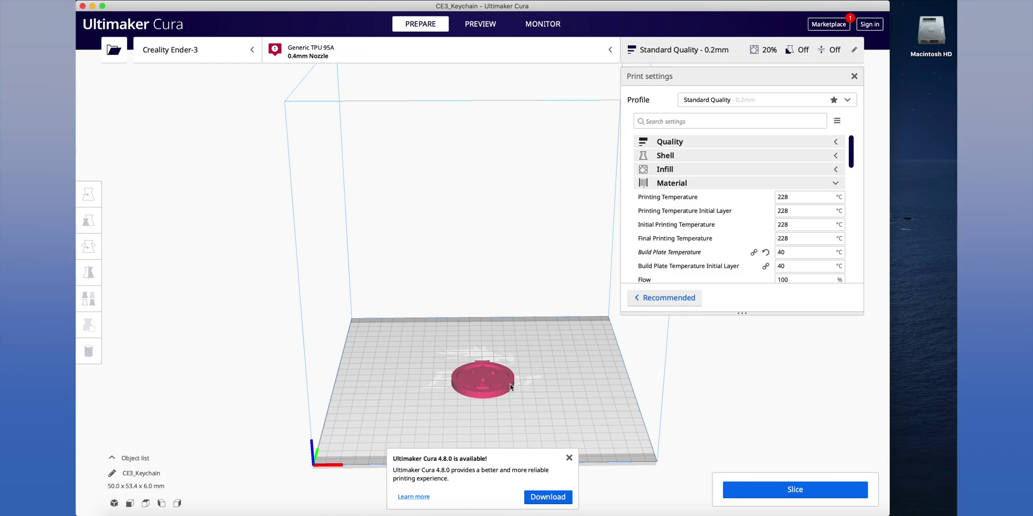
{"action": "left_click", "coordinate": [781, 251]}
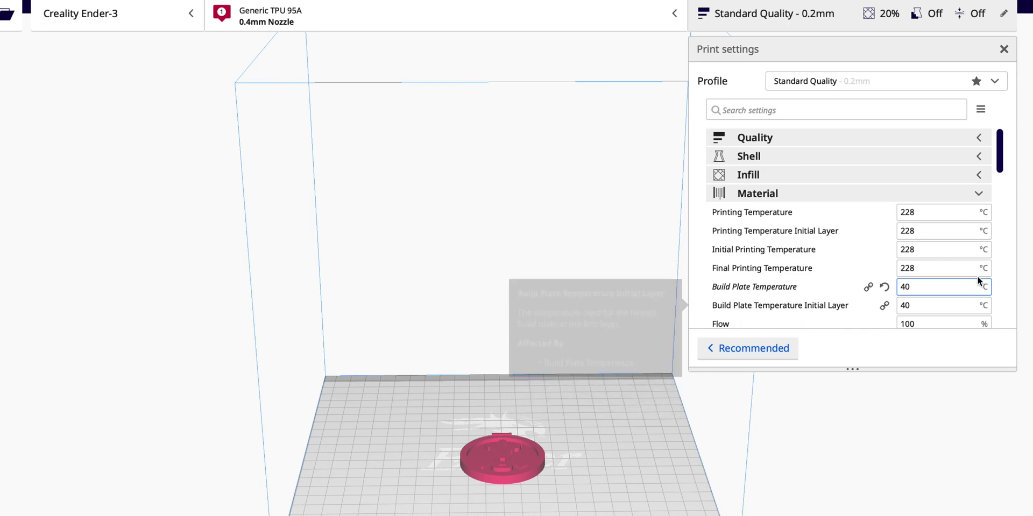
{"action": "mouse_move", "coordinate": [912, 218]}
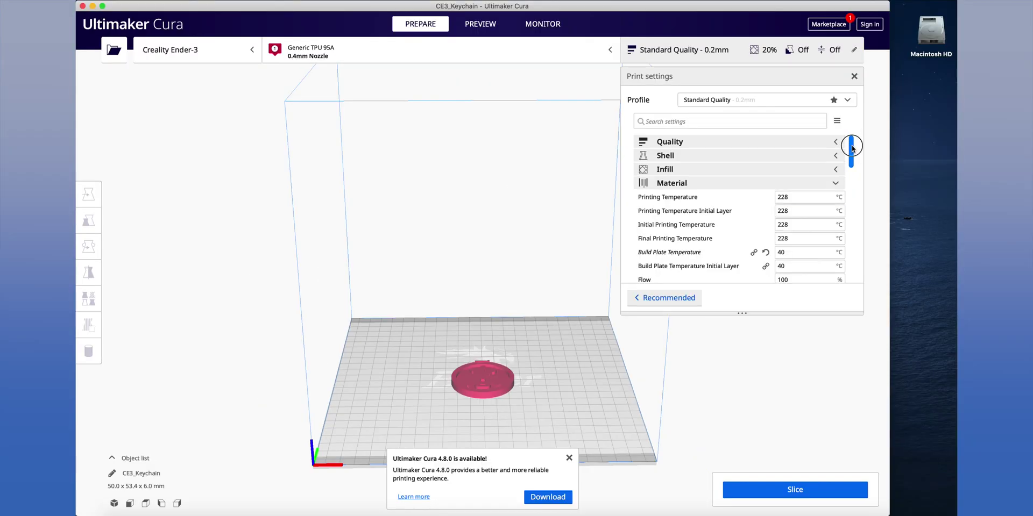
{"action": "scroll", "coordinate": [852, 149], "scroll_direction": "down", "scroll_amount": 2}
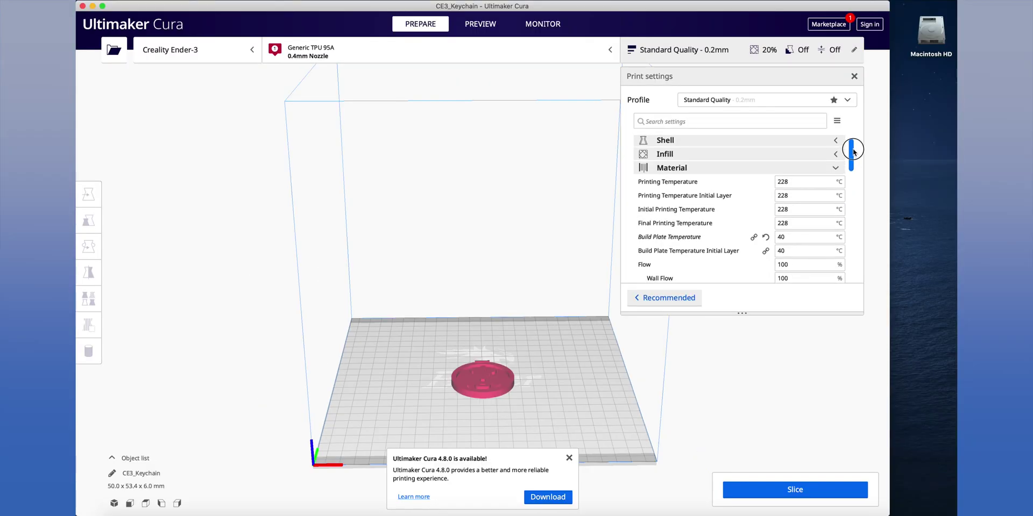
{"action": "scroll", "coordinate": [852, 149], "scroll_direction": "up", "scroll_amount": 2}
{"action": "left_click", "coordinate": [837, 156]}
{"action": "left_click", "coordinate": [837, 156]}
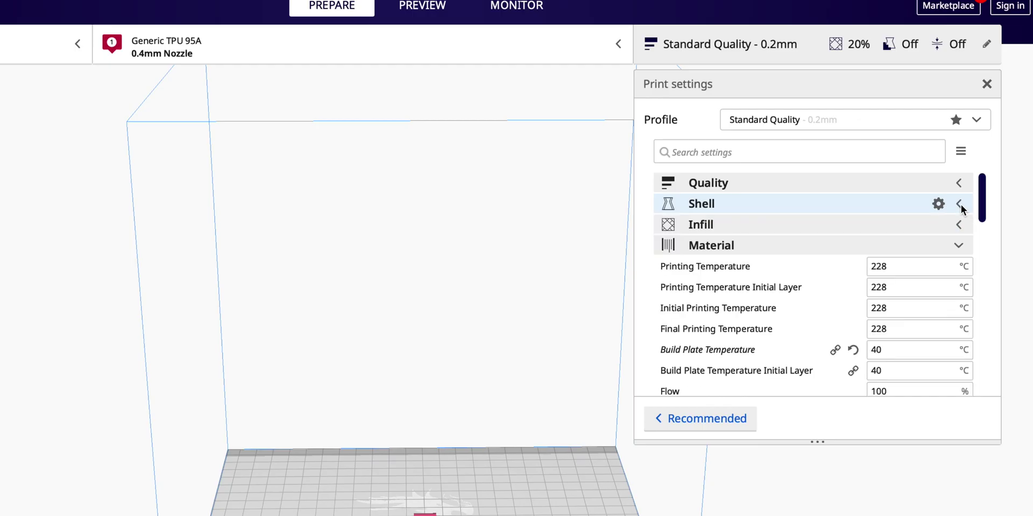
{"action": "left_click", "coordinate": [960, 245]}
{"action": "left_click", "coordinate": [959, 259]}
{"action": "left_click", "coordinate": [959, 258]}
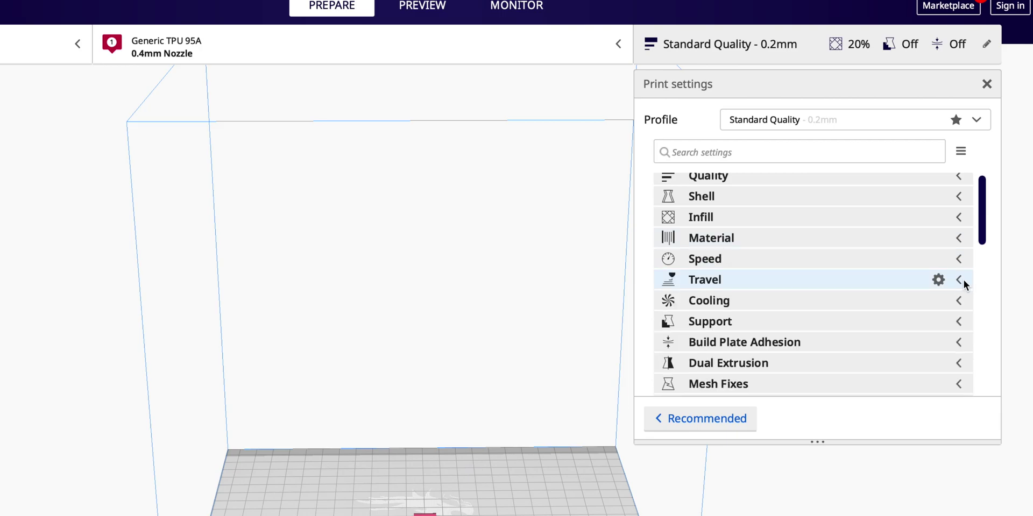
{"action": "left_click", "coordinate": [960, 323]}
{"action": "left_click", "coordinate": [960, 323]}
Set Build Plate Adhesion Type to Skirt, slice (58 min, 7 g), and show the layer preview
{"action": "left_click", "coordinate": [960, 345]}
{"action": "left_click", "coordinate": [960, 364]}
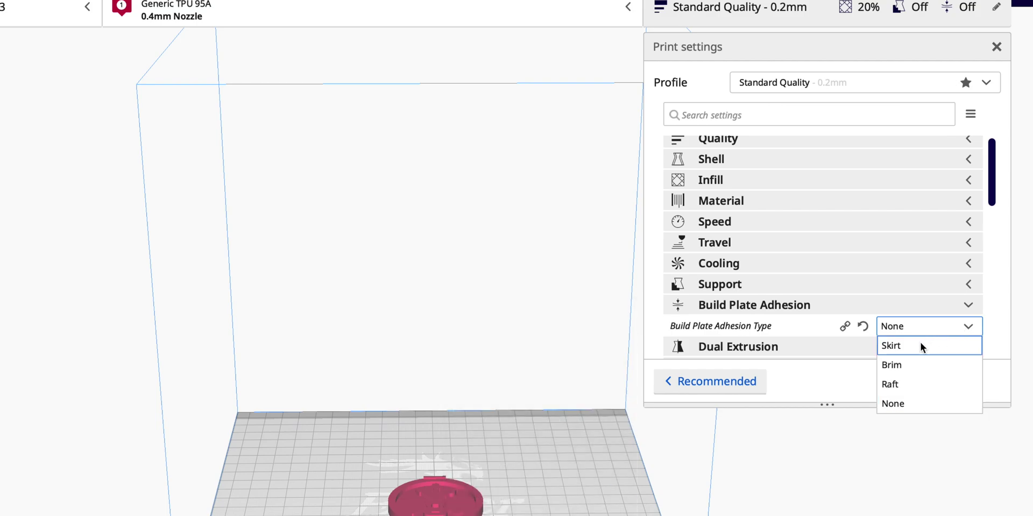
{"action": "left_click", "coordinate": [911, 380]}
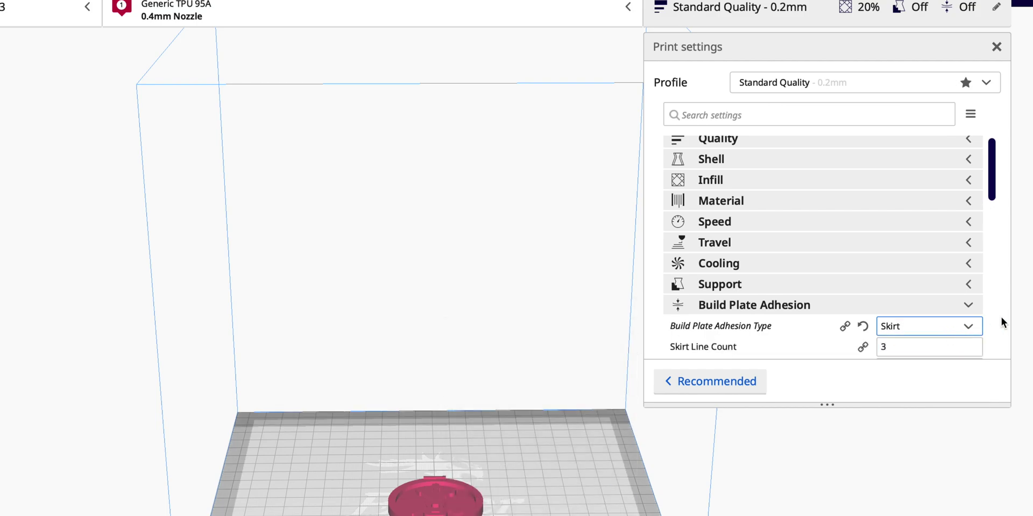
{"action": "scroll", "coordinate": [995, 317], "scroll_direction": "down", "scroll_amount": 5}
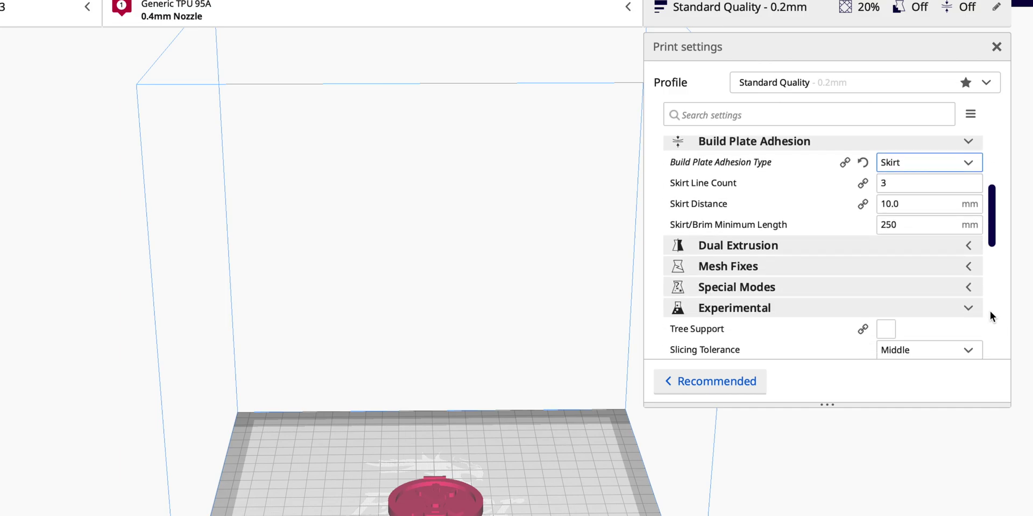
{"action": "scroll", "coordinate": [990, 311], "scroll_direction": "down", "scroll_amount": 2}
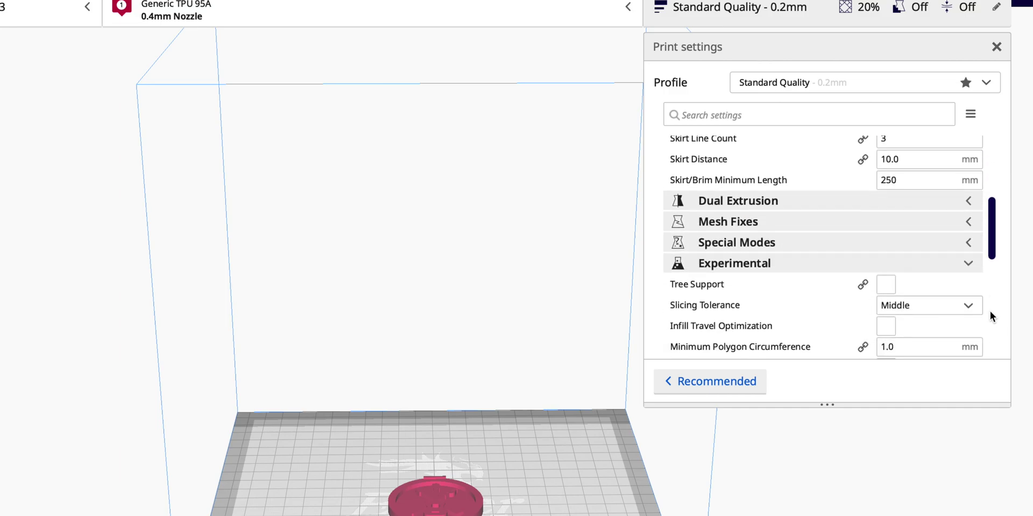
{"action": "scroll", "coordinate": [990, 311], "scroll_direction": "down", "scroll_amount": 3}
{"action": "scroll", "coordinate": [990, 311], "scroll_direction": "down", "scroll_amount": 2}
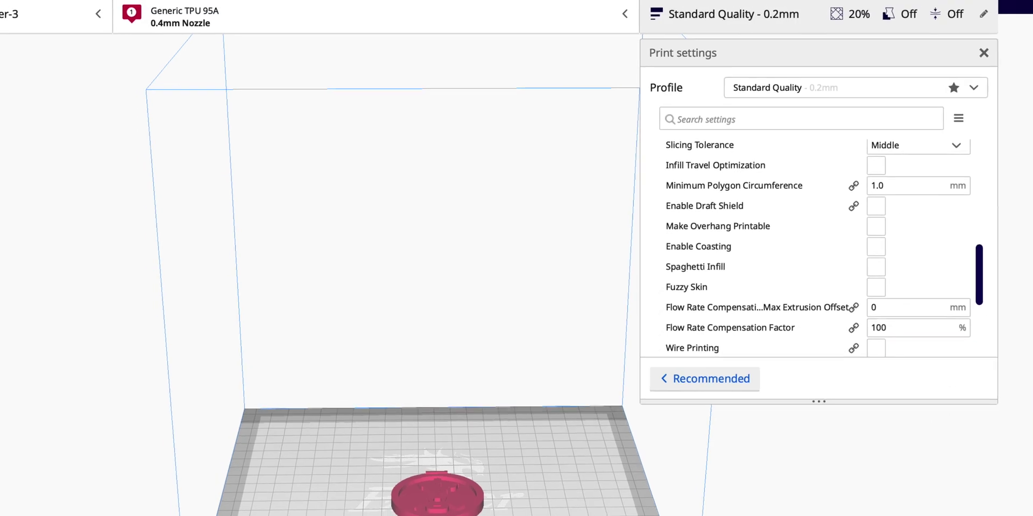
{"action": "left_click", "coordinate": [783, 484]}
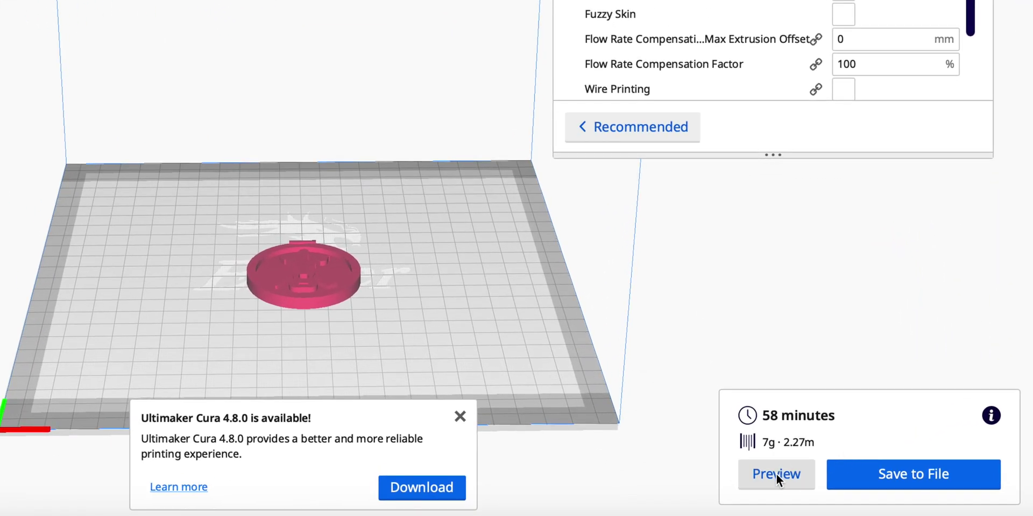
{"action": "left_click", "coordinate": [776, 474]}
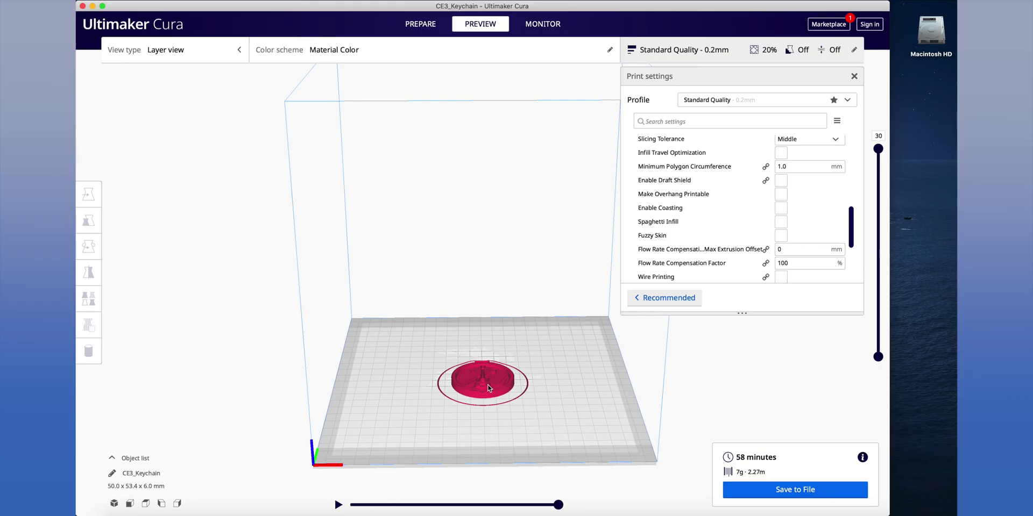
Inspect the preview up to layer 26, then save the G-code as TPU_Keychain.gcode in Downloads
{"action": "scroll", "coordinate": [488, 387], "scroll_direction": "up", "scroll_amount": 10}
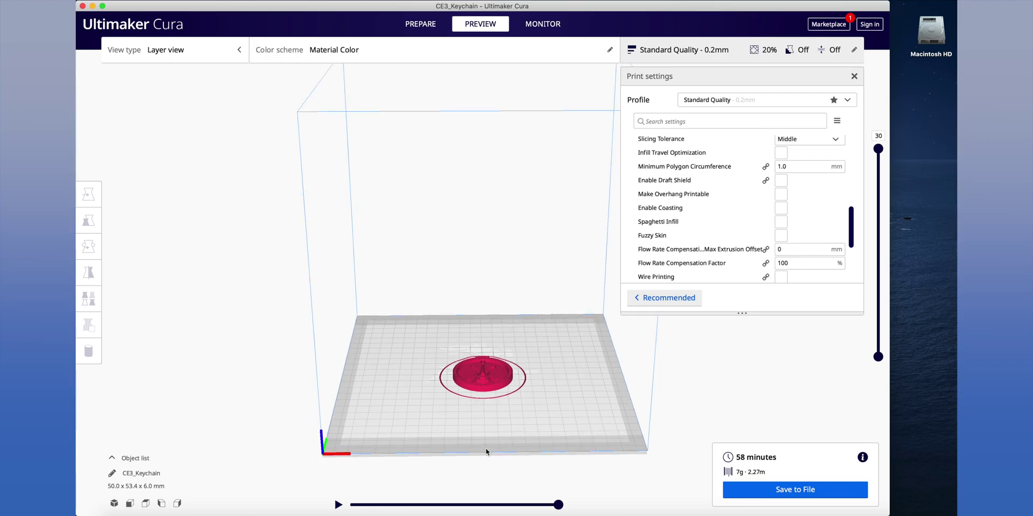
{"action": "right_click_drag", "start_coordinate": [404, 311], "coordinate": [424, 331]}
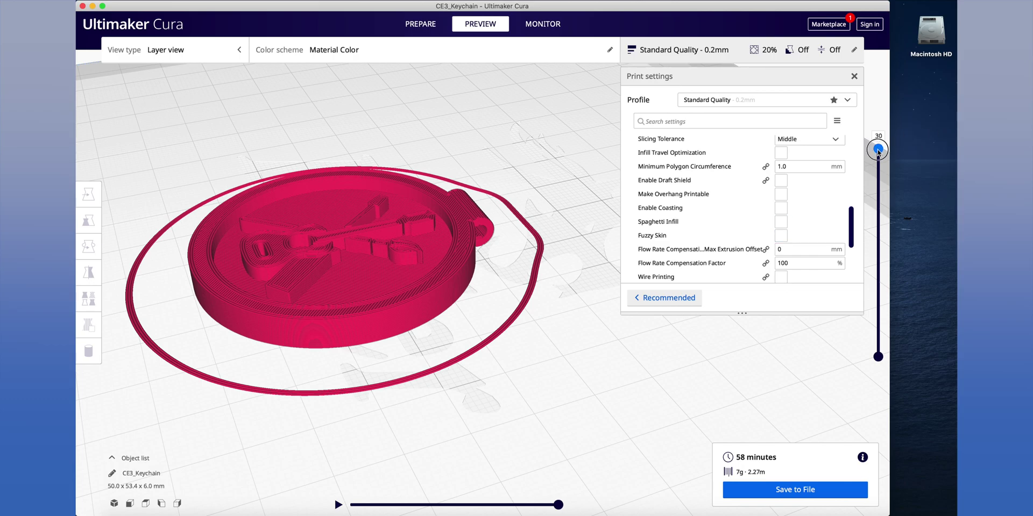
{"action": "left_click_drag", "start_coordinate": [881, 171], "coordinate": [888, 148]}
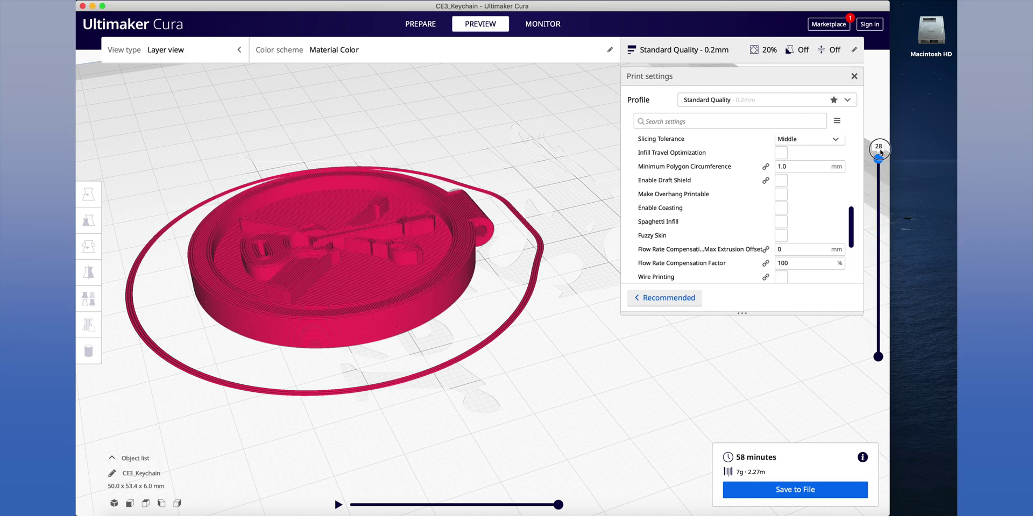
{"action": "left_click", "coordinate": [795, 488]}
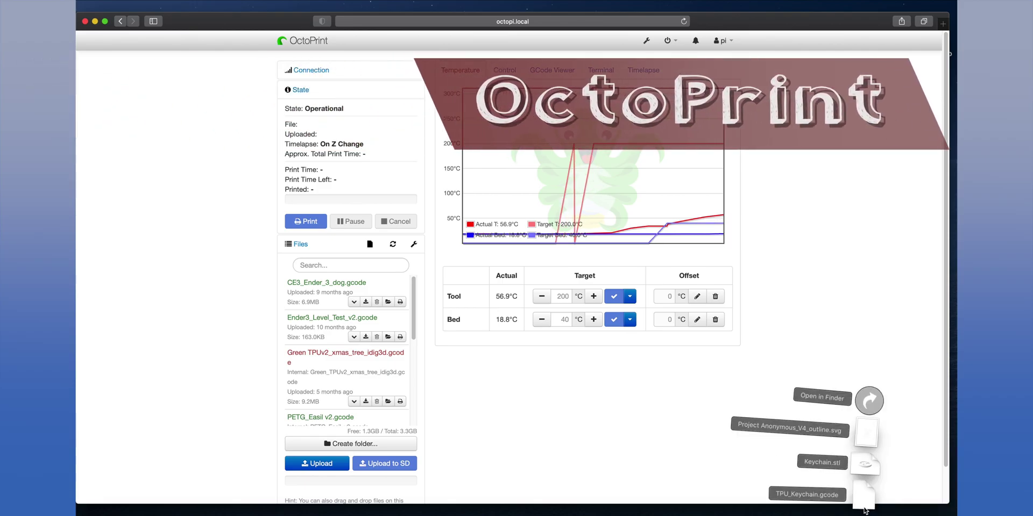
Upload TPU_Keychain.gcode to OctoPrint, start printing it, and show the Control webcam view
{"action": "left_click_drag", "start_coordinate": [861, 489], "coordinate": [336, 368]}
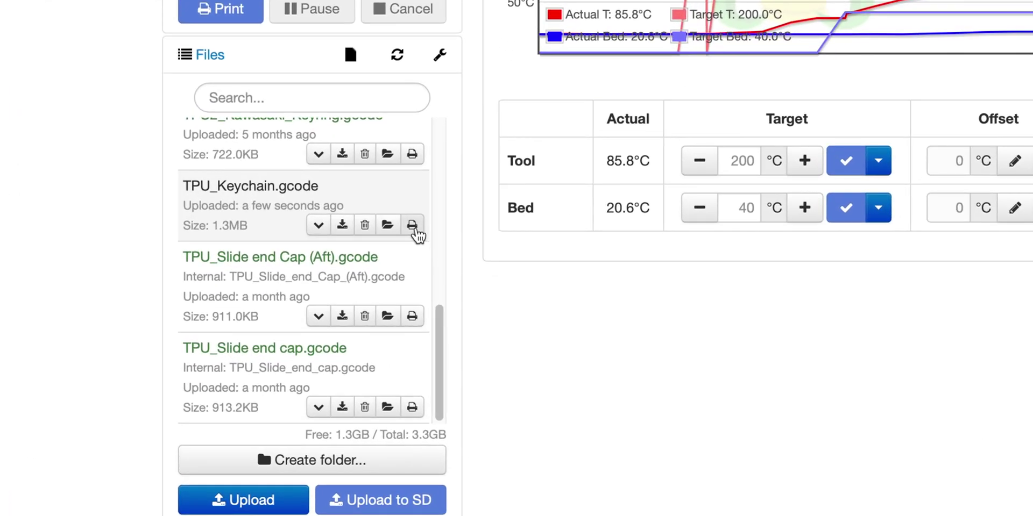
{"action": "left_click", "coordinate": [412, 226]}
{"action": "left_click", "coordinate": [504, 70]}
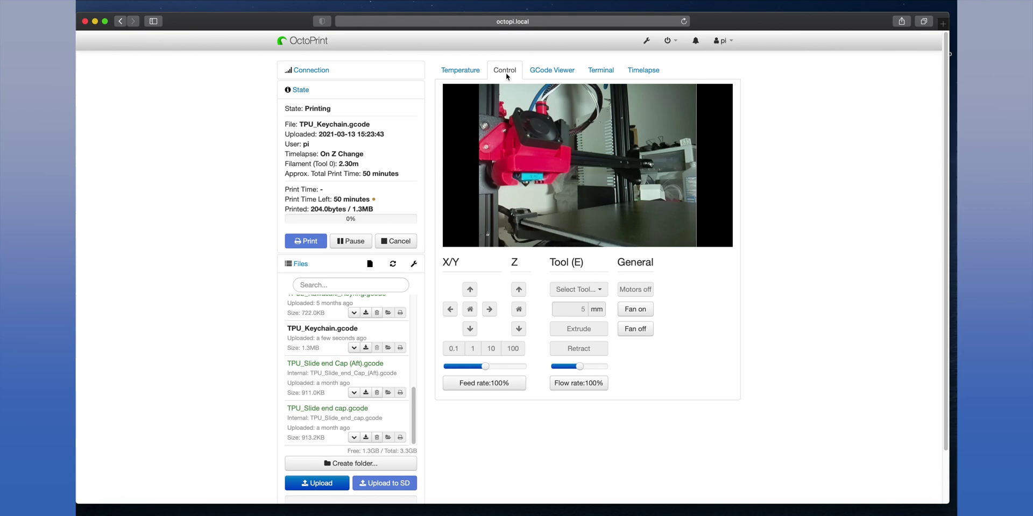